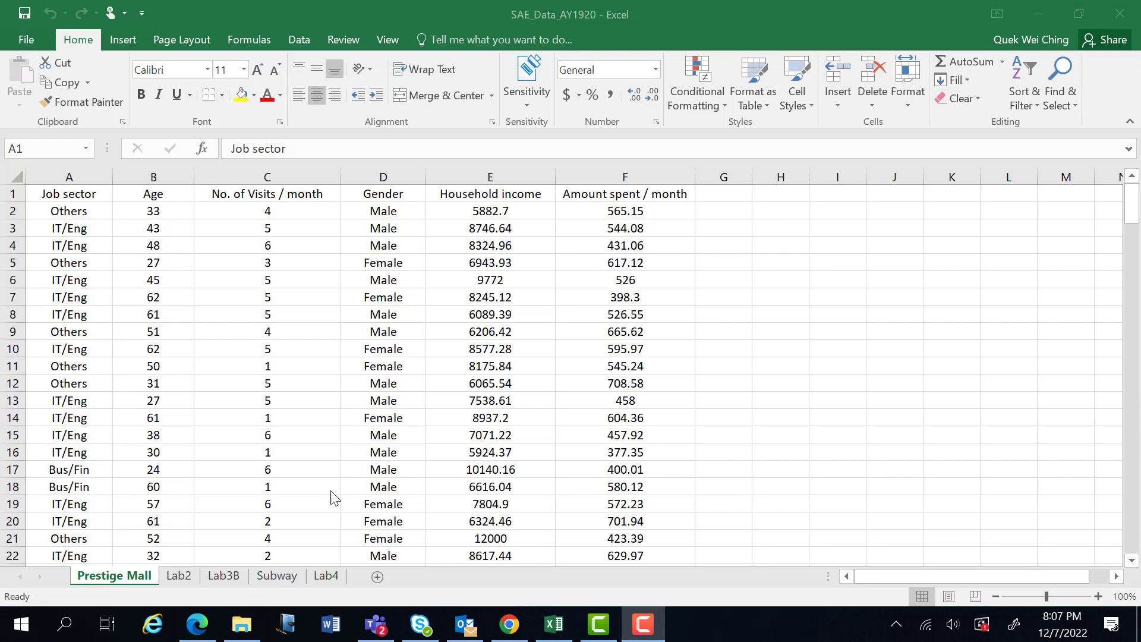
Review the column headers: Job sector, Age, No. of Visits / month, Gender, Household income, Amount spent / month.
left_click(87, 194)
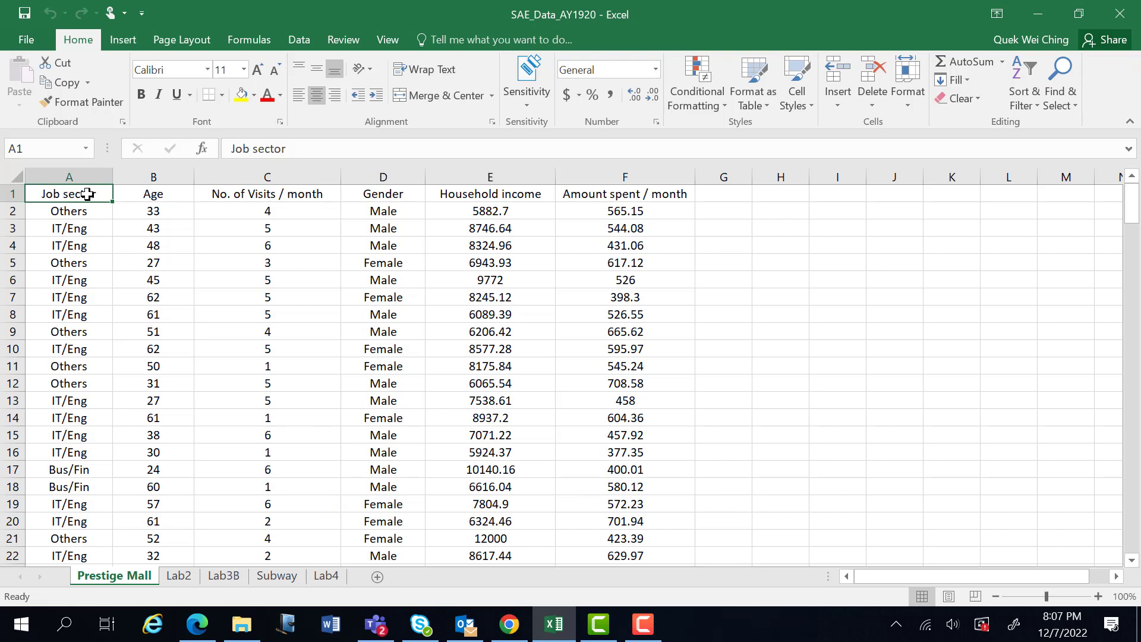
left_click(130, 196)
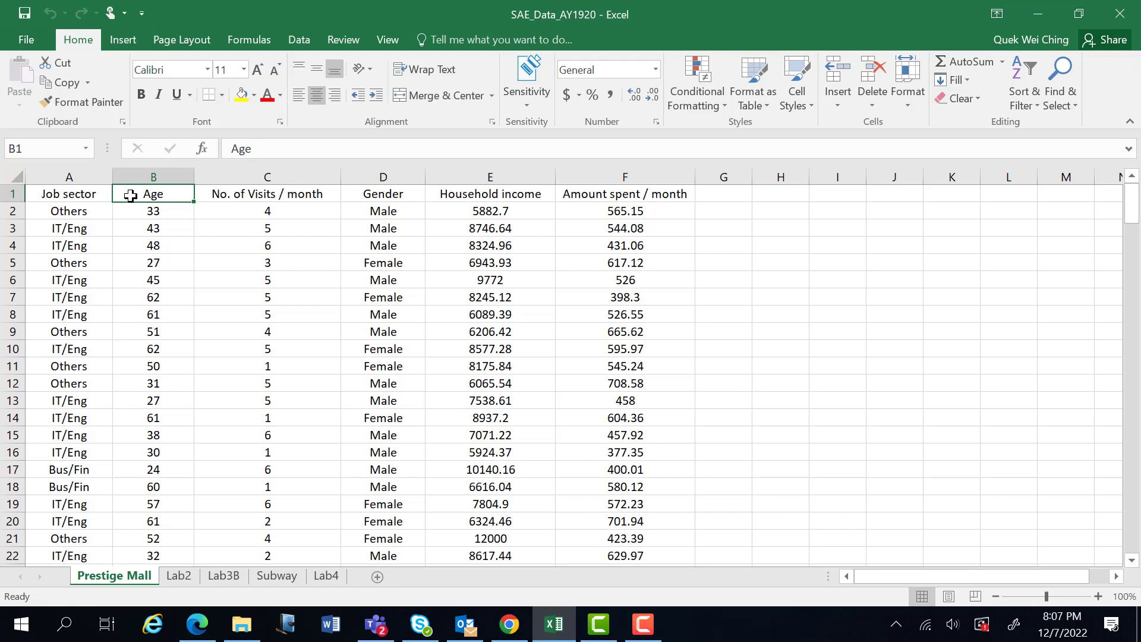
left_click(219, 200)
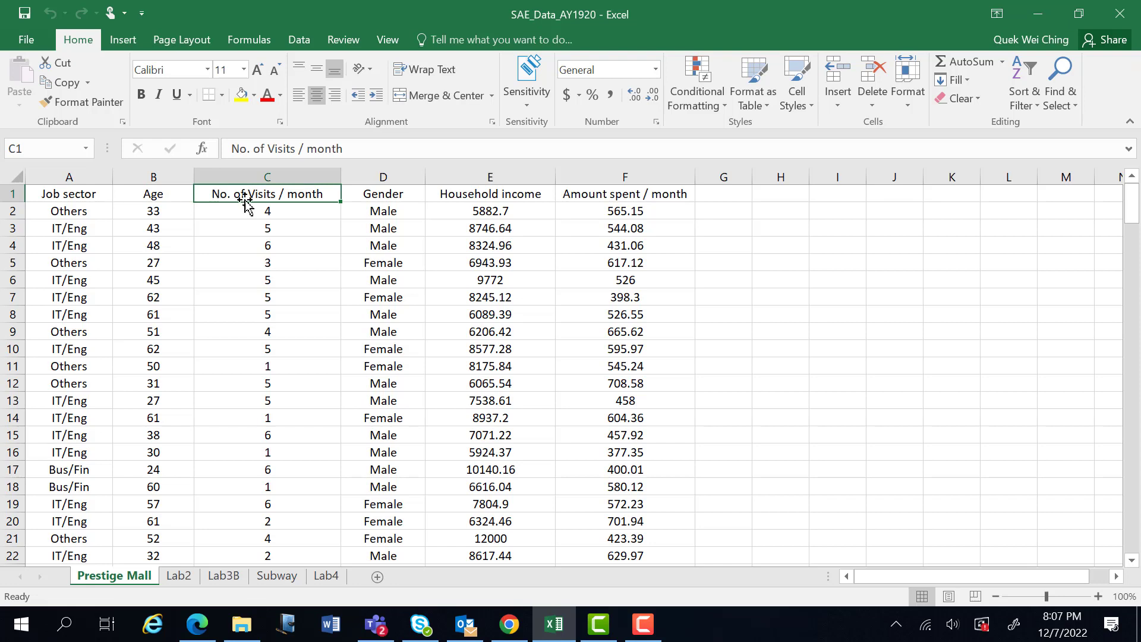
left_click(361, 197)
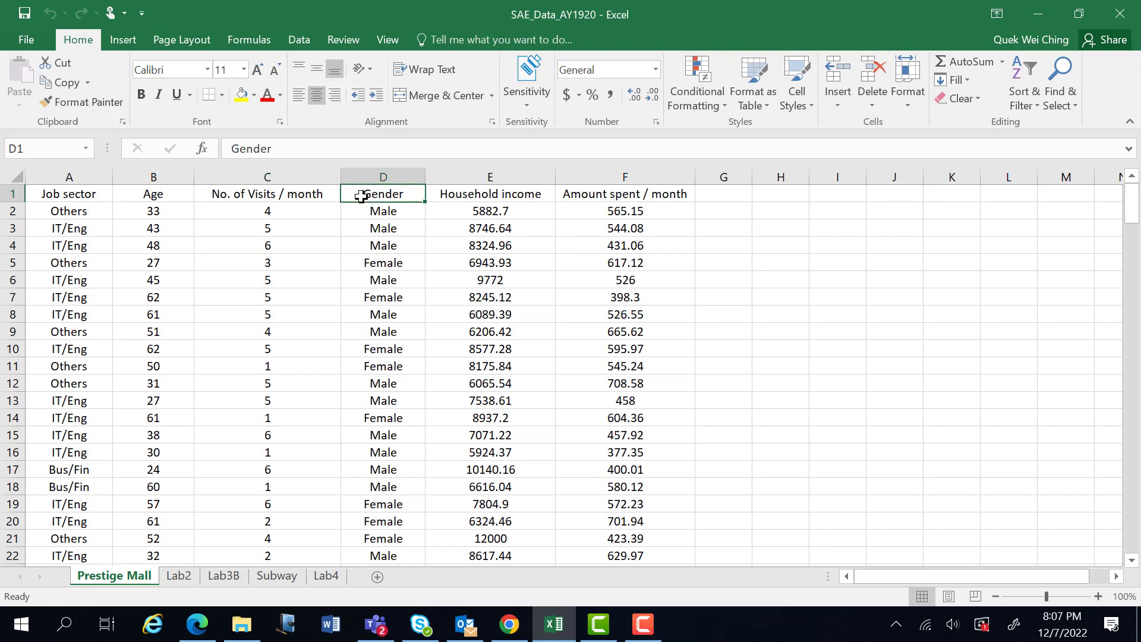
left_click(446, 193)
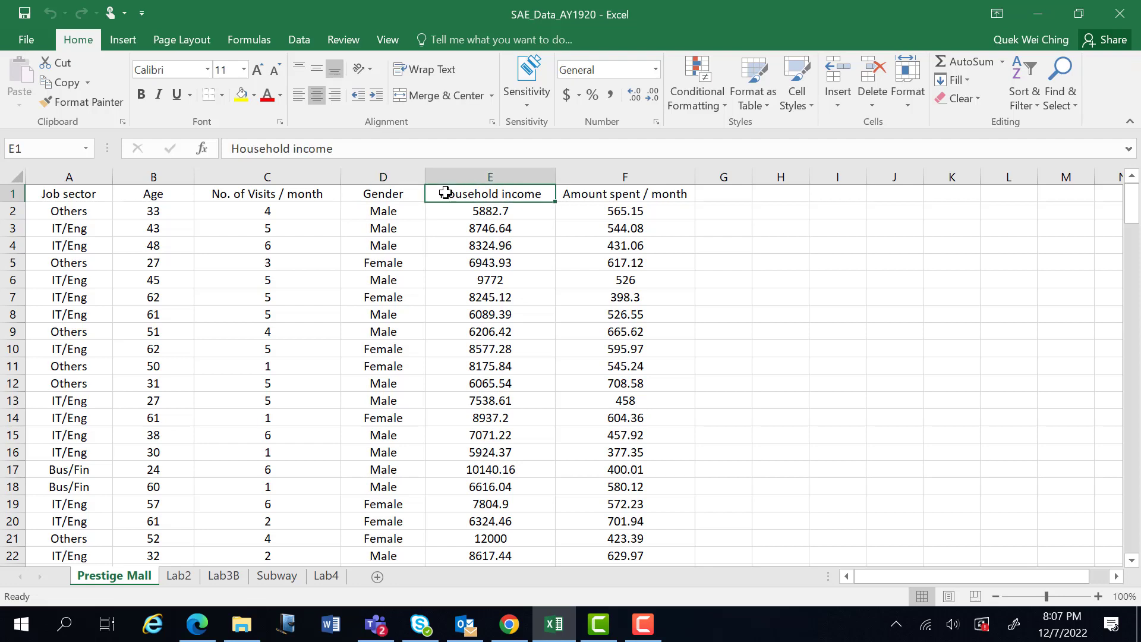
left_click(580, 194)
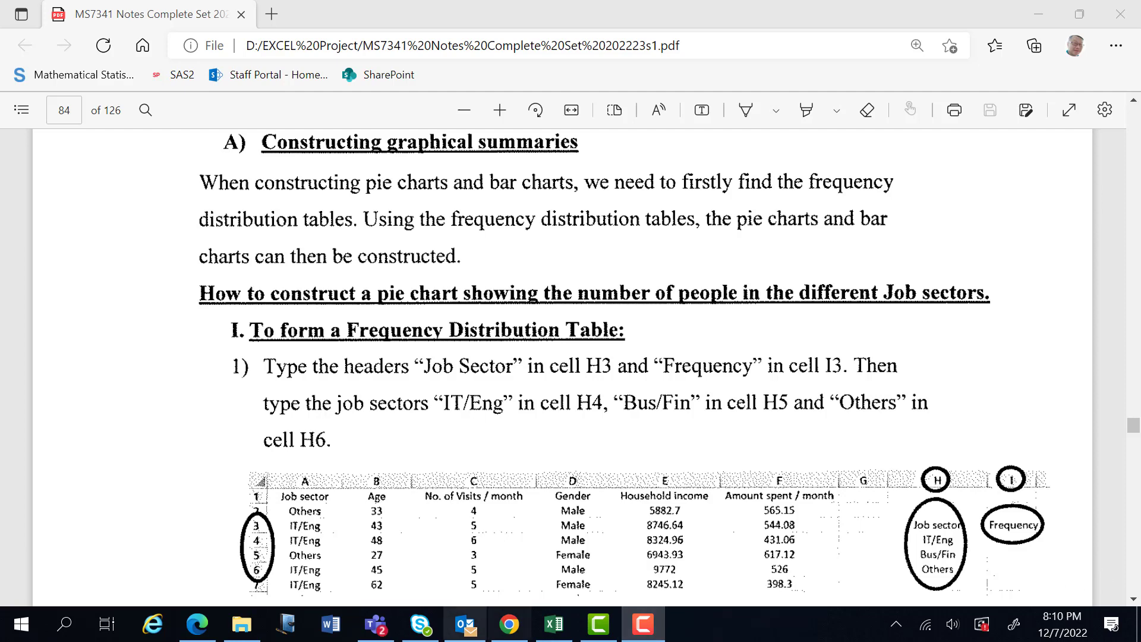
Return from the MS7341 notes to the SAE_Data_AY1920 workbook.
key("alt+Tab")
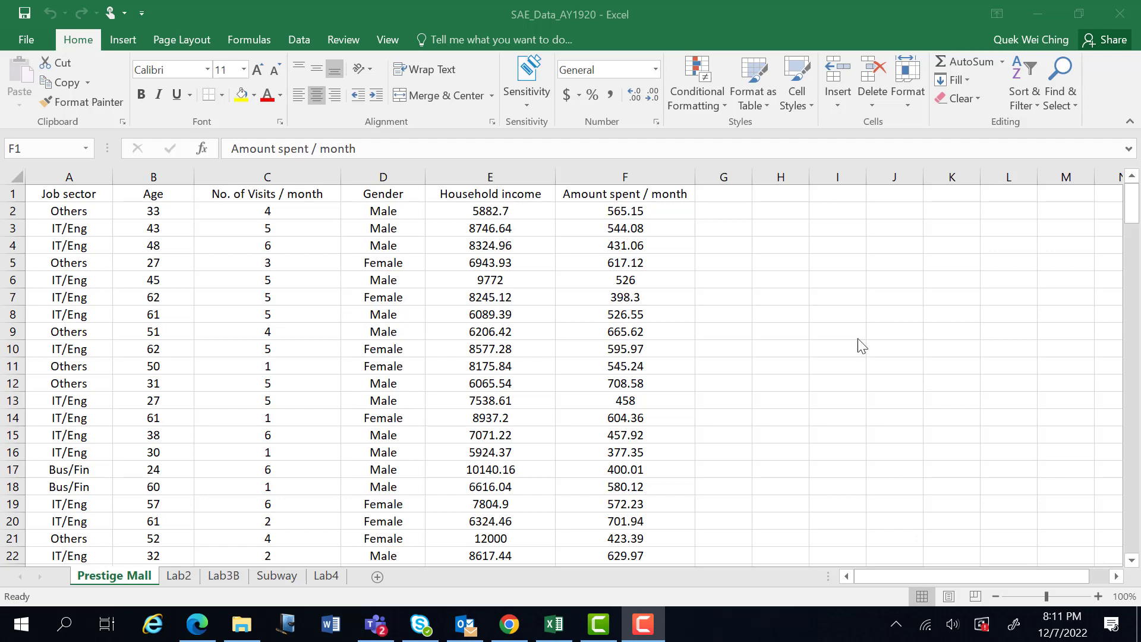
Enter the header 'Job Sector' in H3 and widen column H to fit it.
left_click(774, 194)
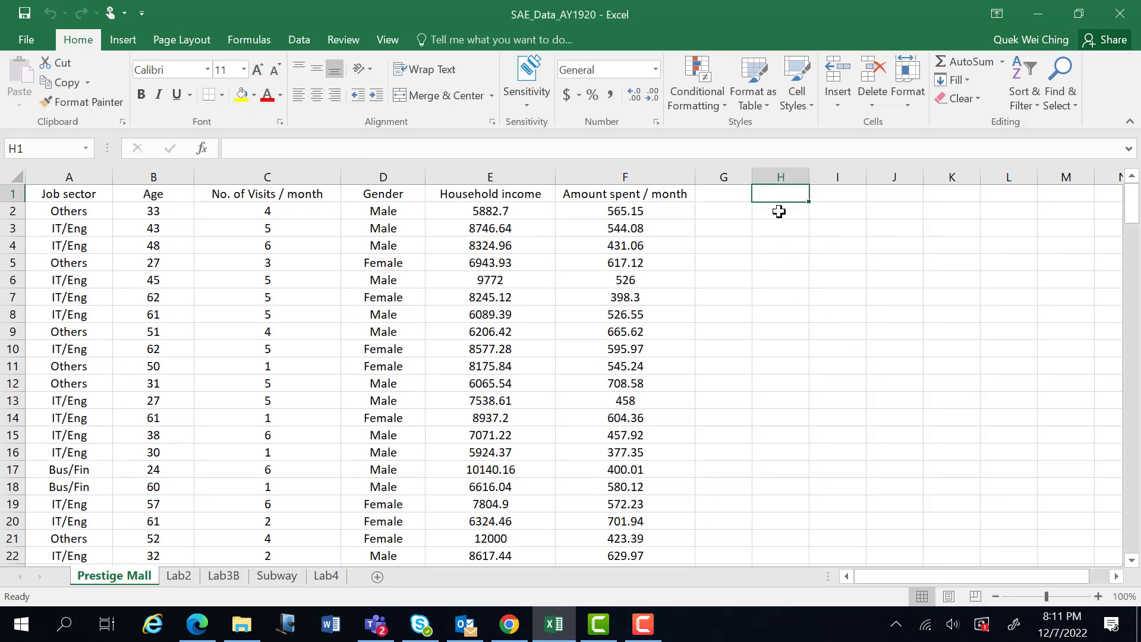
left_click(778, 211)
left_click(779, 230)
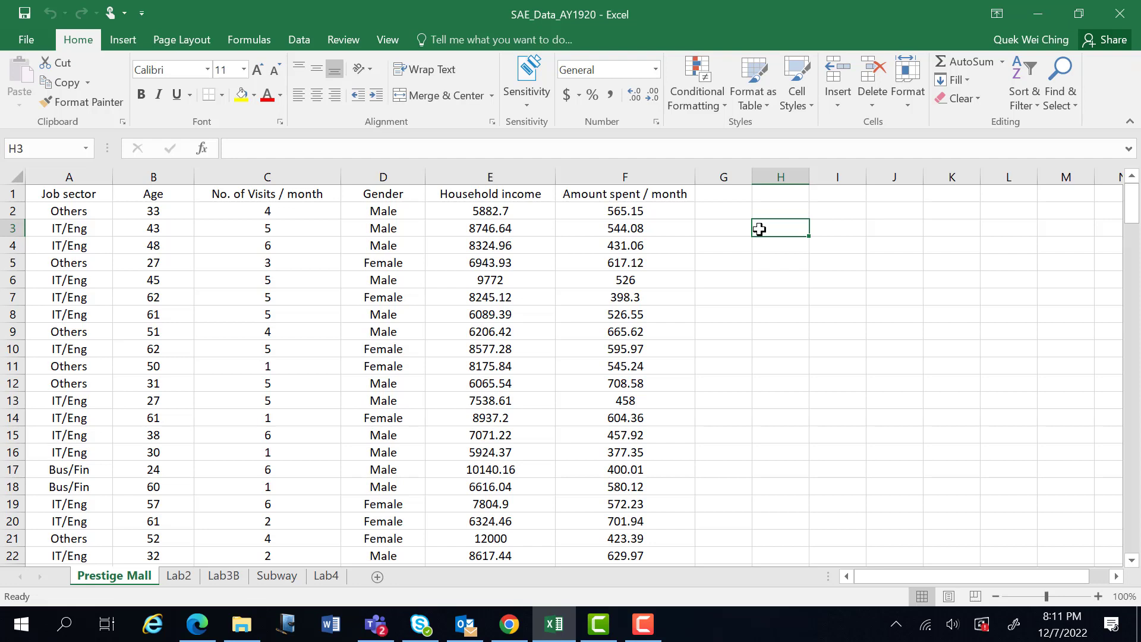
type("Job")
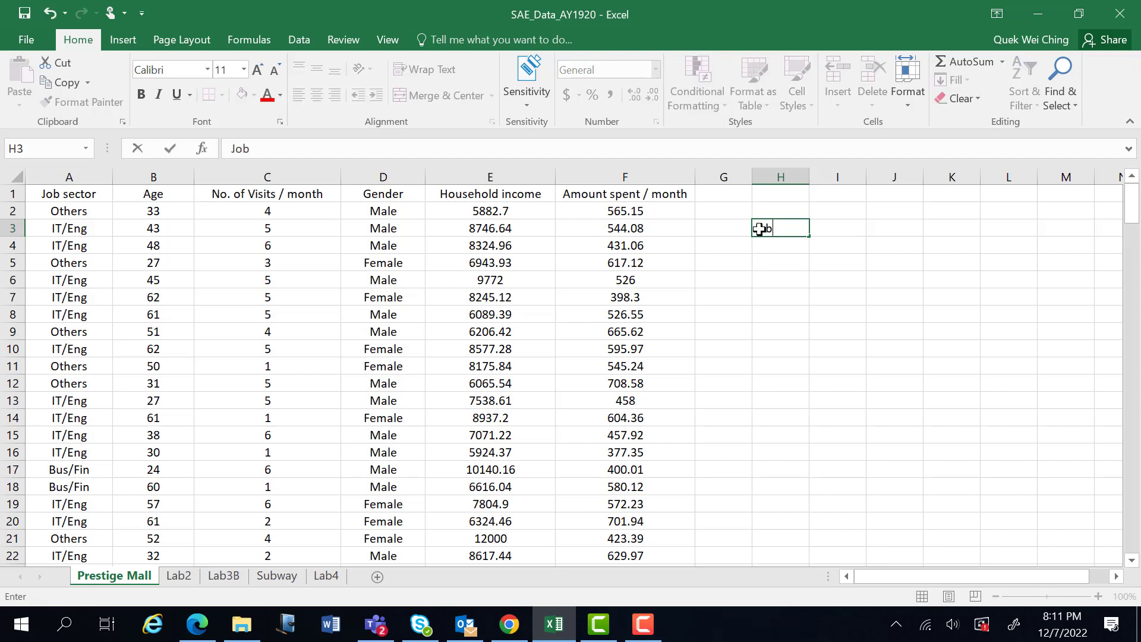
type(" Sector")
key("ctrl+Return")
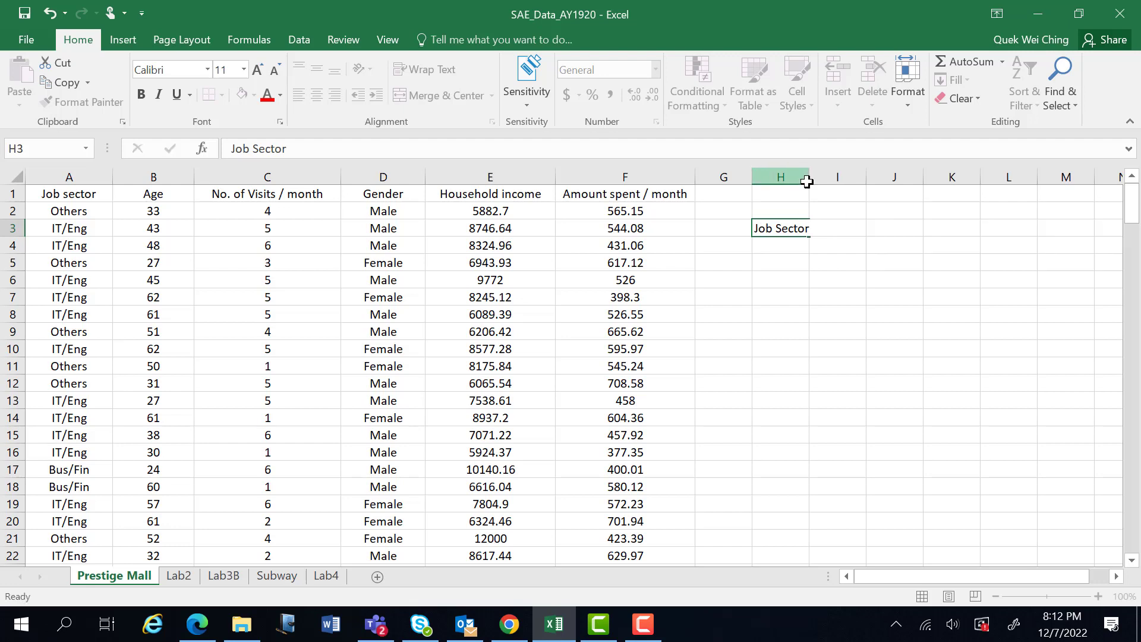
left_click(806, 179)
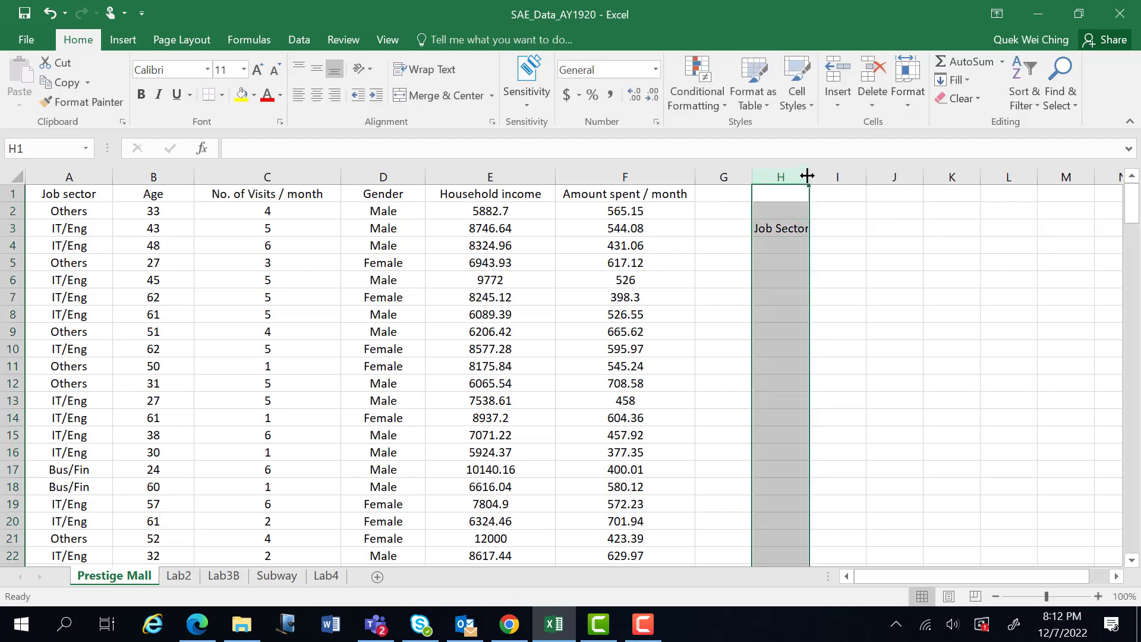
left_click_drag(807, 175, 848, 179)
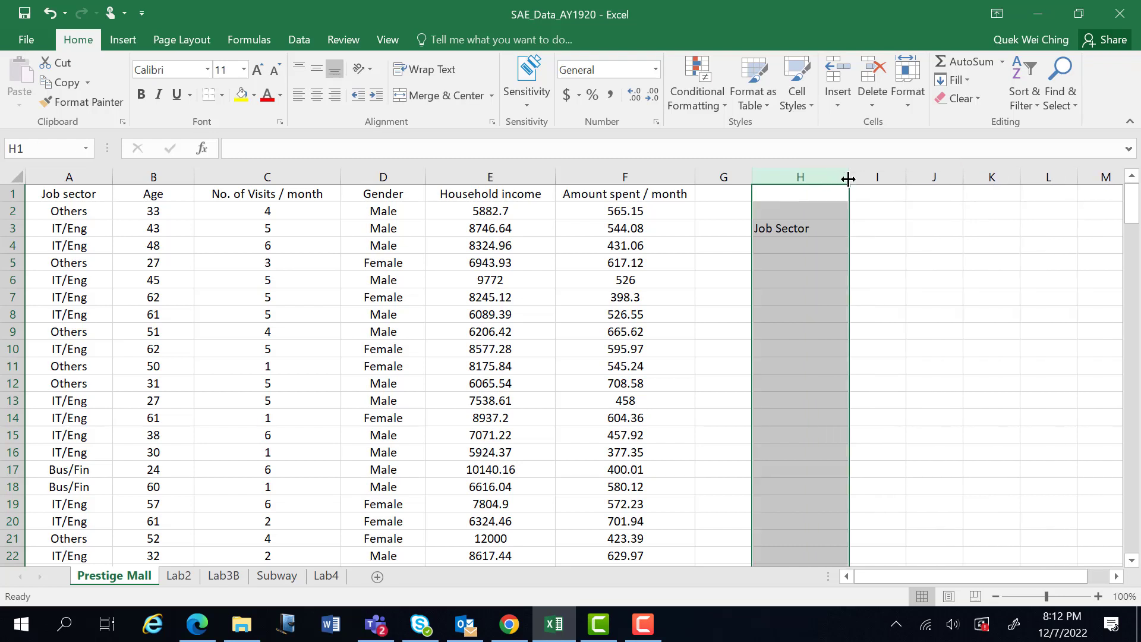
left_click(864, 216)
Enter the header 'Frequency' in I3 and widen column I slightly.
left_click(865, 229)
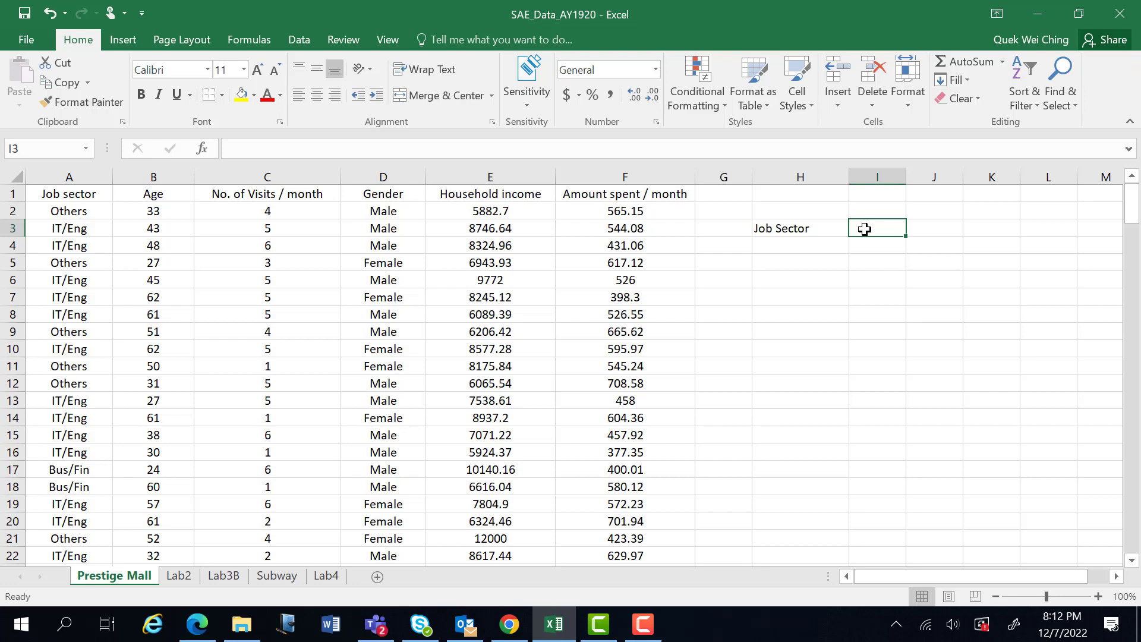
type("Freq")
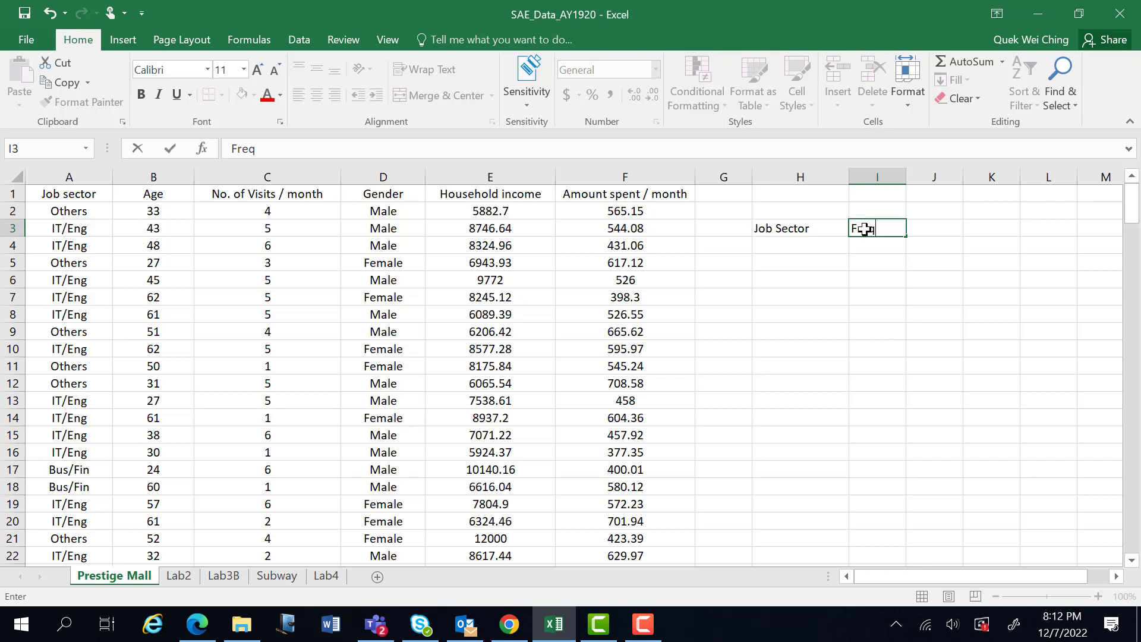
type("uency")
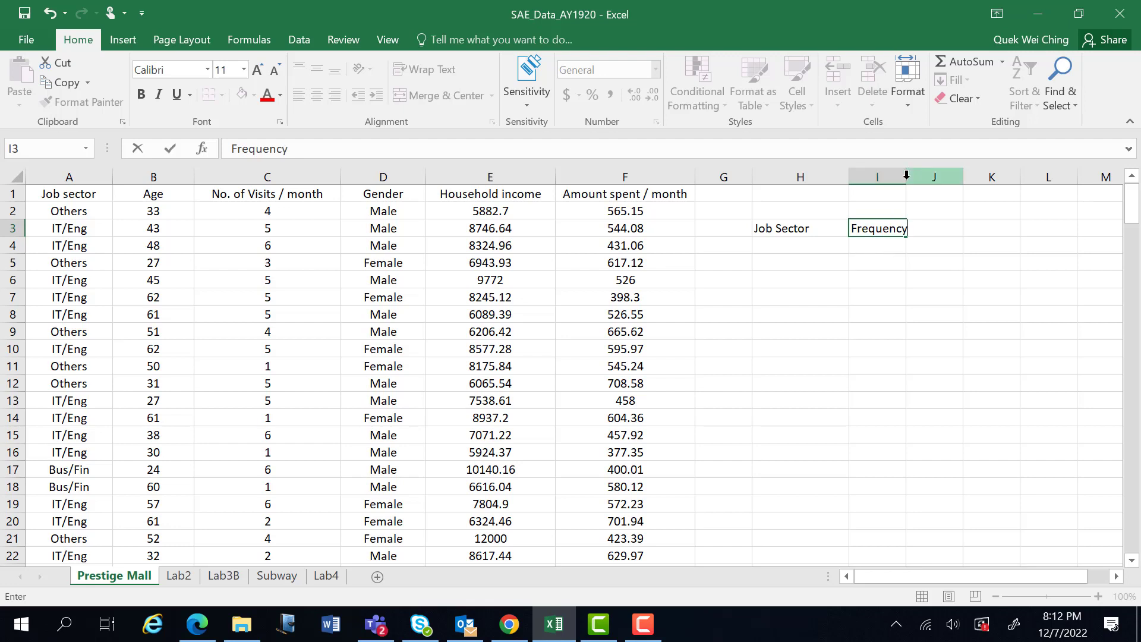
left_click(936, 265)
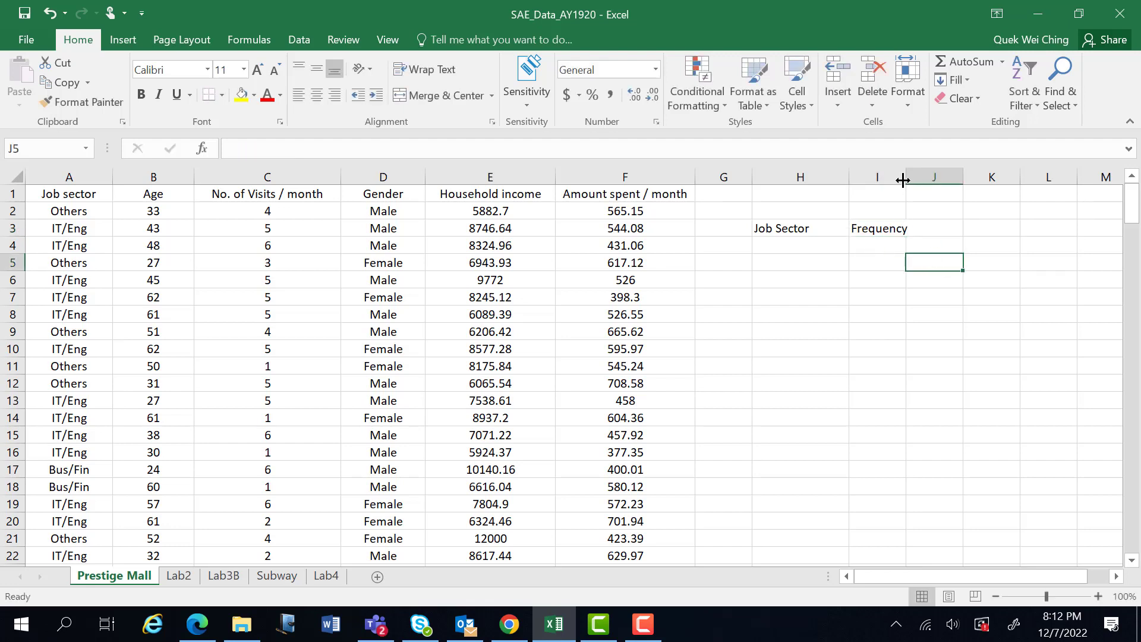
left_click_drag(903, 180, 915, 181)
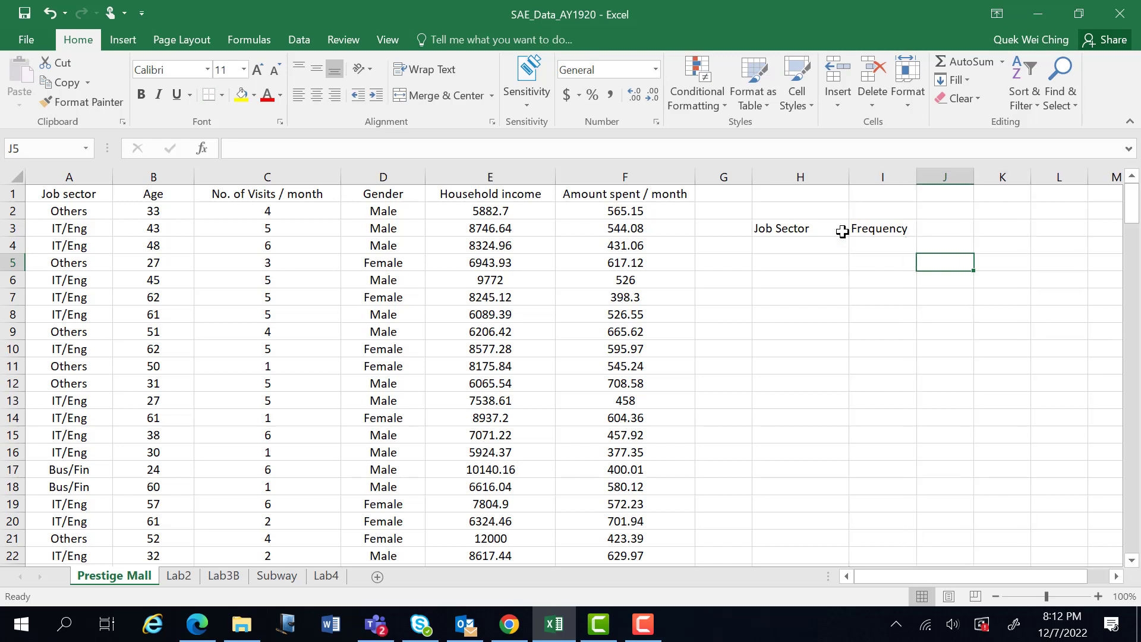
List the sectors IT/Eng, Bus/Fin and Others in cells H4 to H6.
left_click(789, 250)
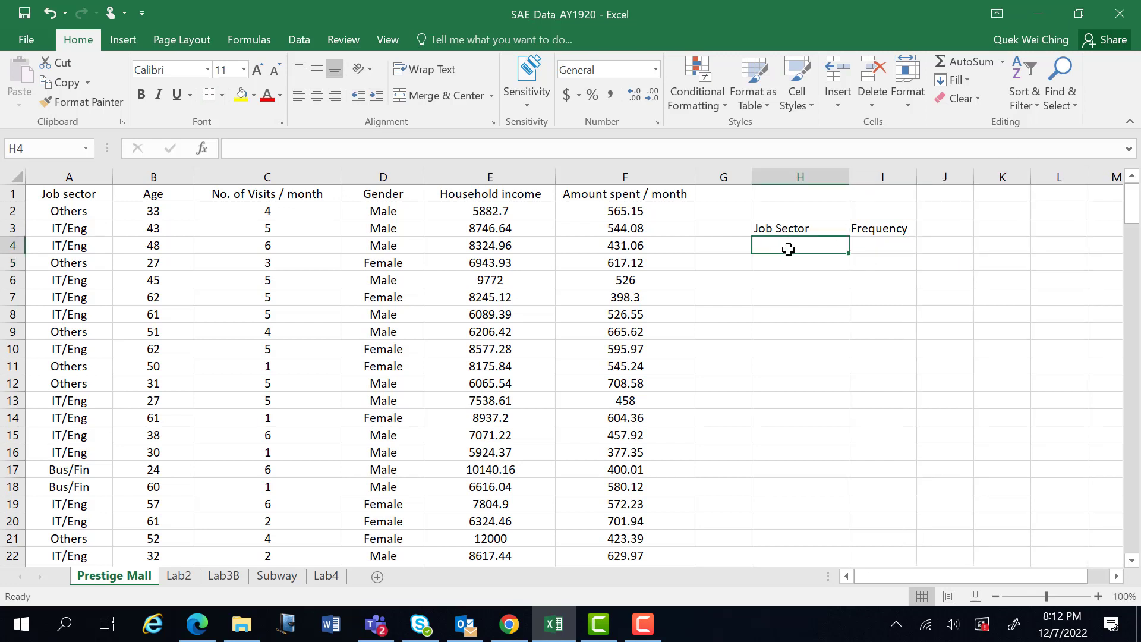
left_click(790, 231)
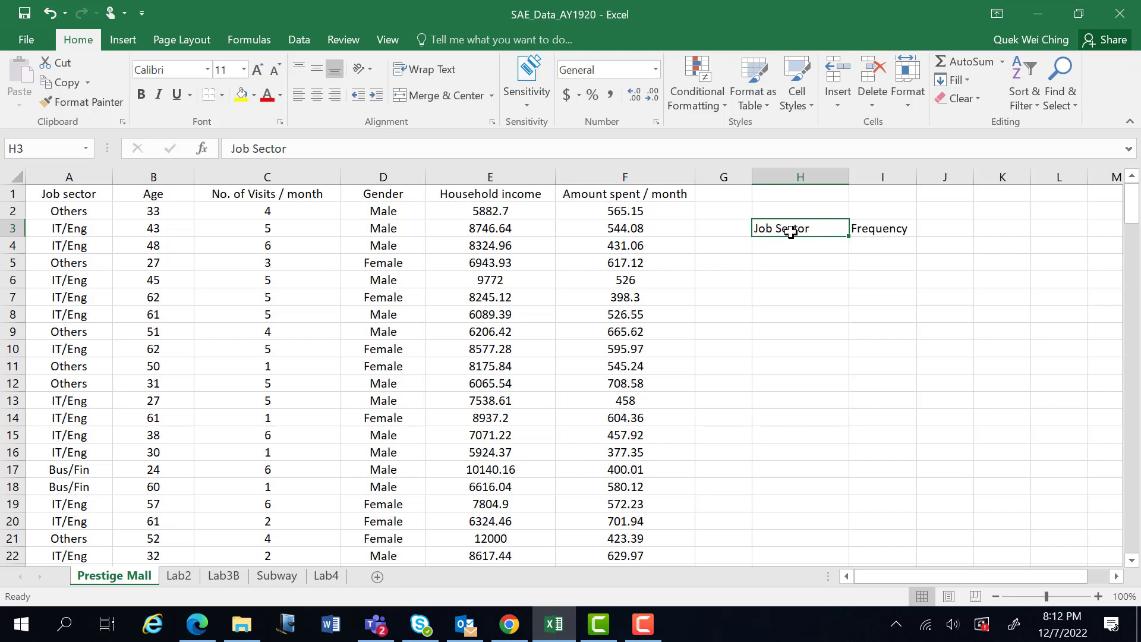
left_click(868, 232)
left_click(769, 250)
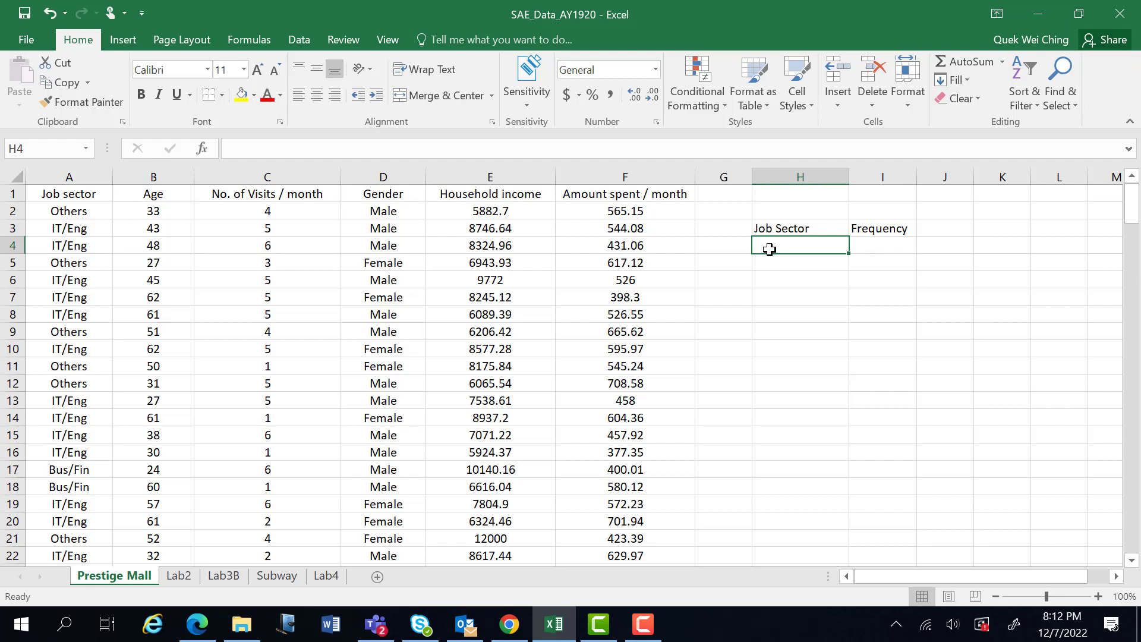
type("IT")
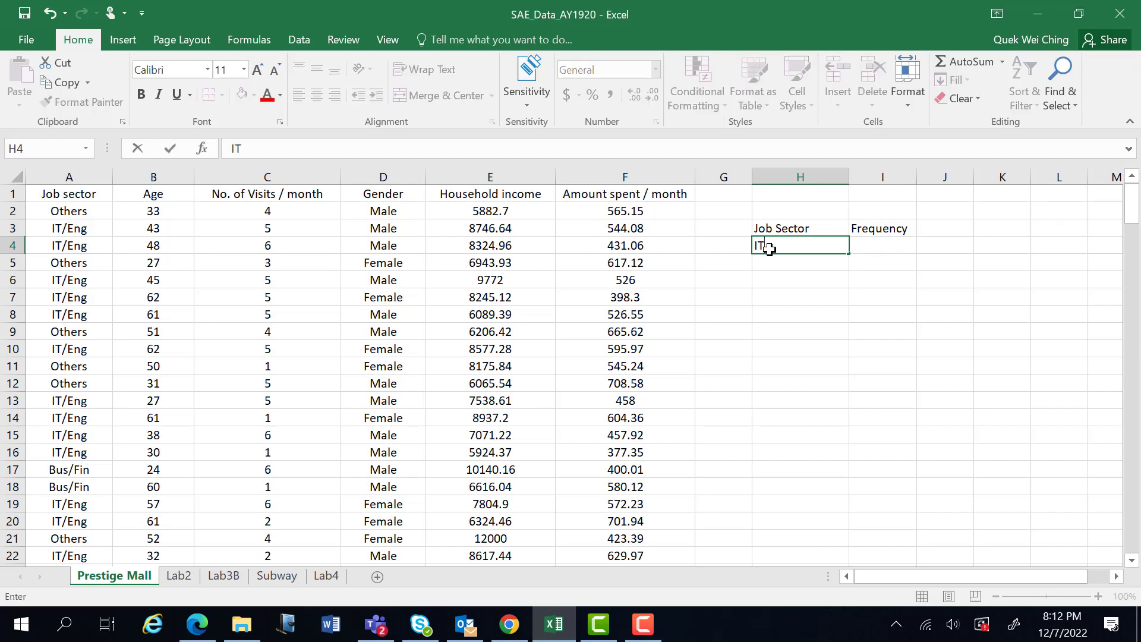
type("/Em\\")
key("BackSpace")
key("BackSpace")
type("ng")
key("Return")
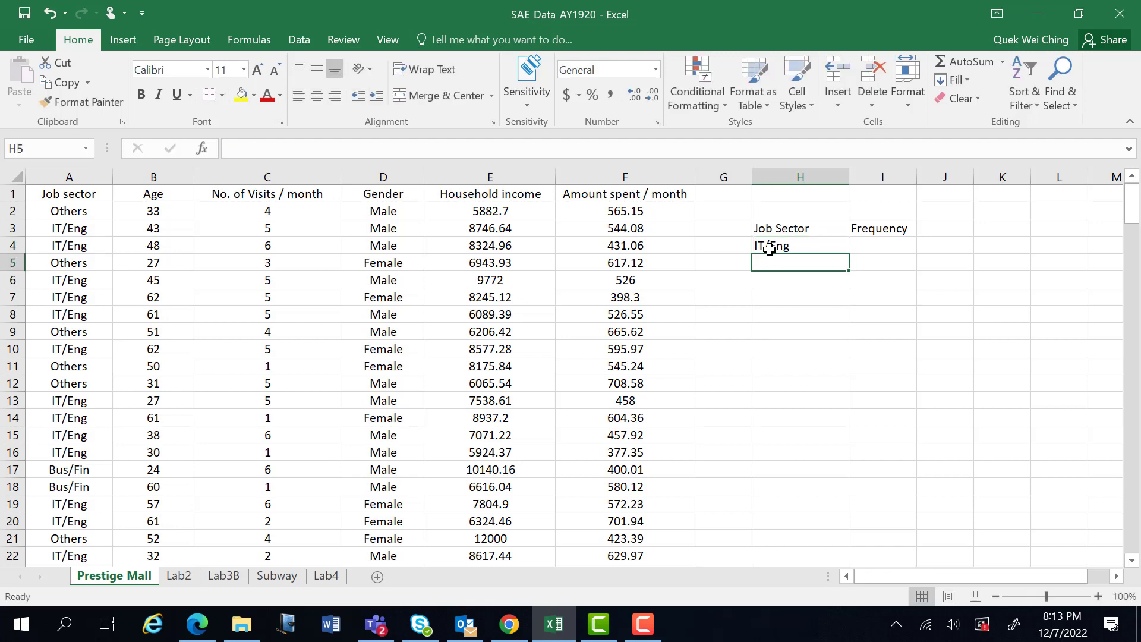
type("B")
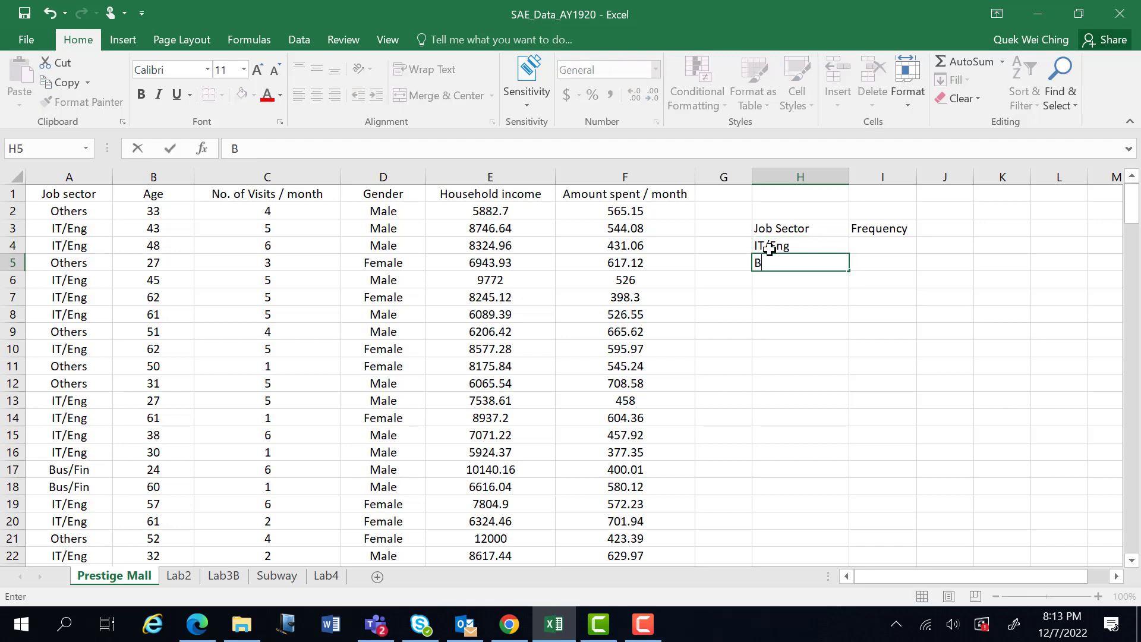
type("us/Fin")
key("Return")
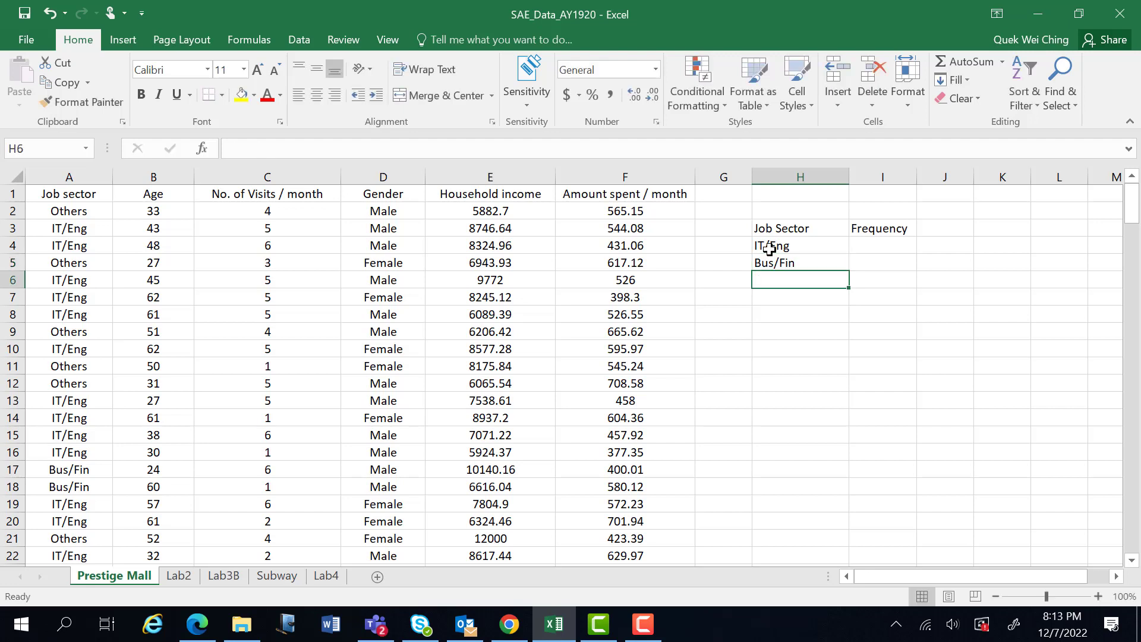
type("Other")
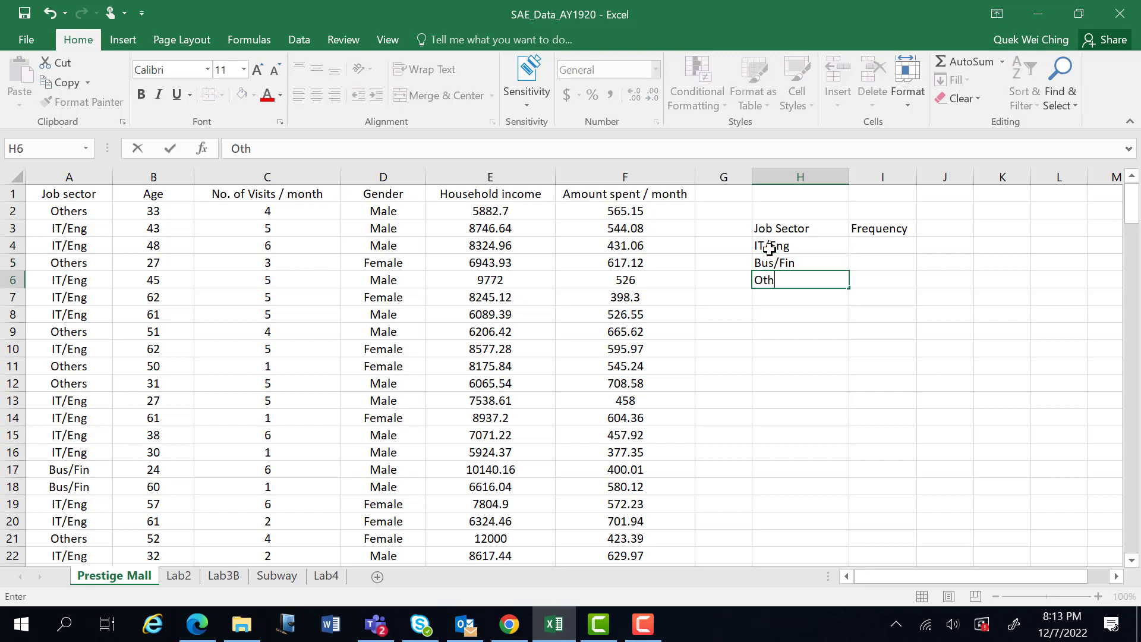
type("s")
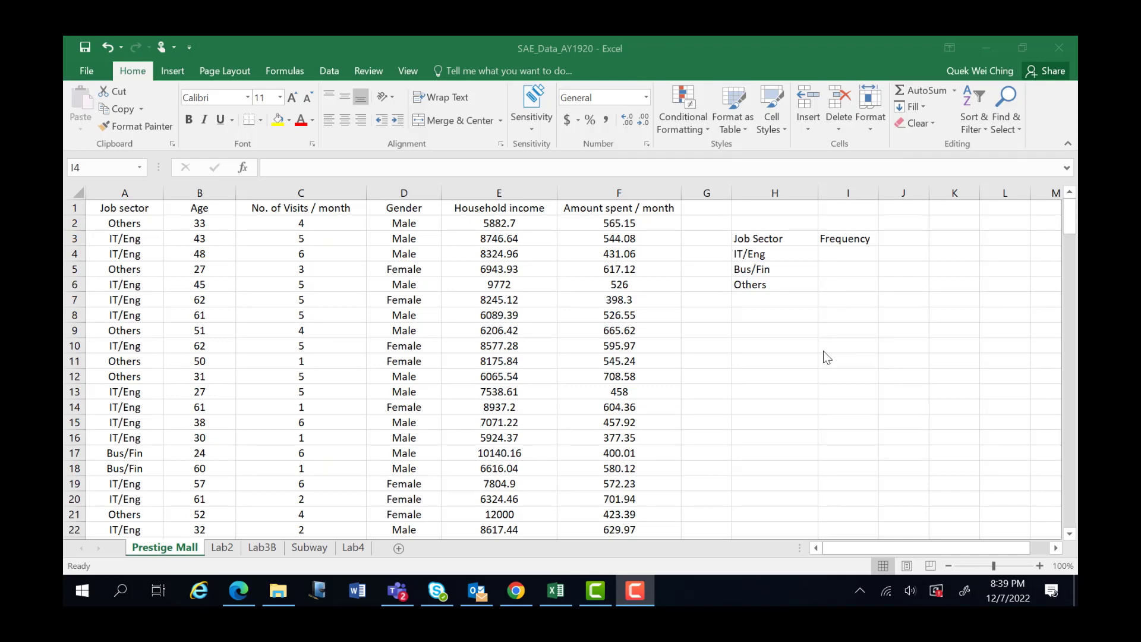
Enter =COUNTIF(A2:A201,H4) in I4 to count the IT/Eng entries.
left_click(826, 251)
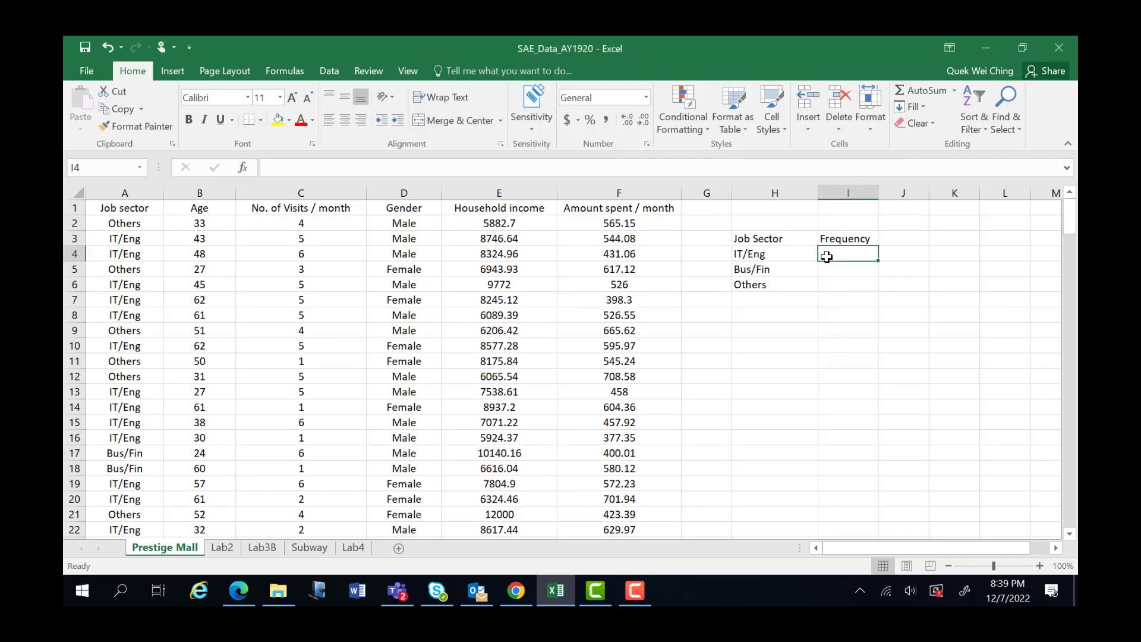
type("=")
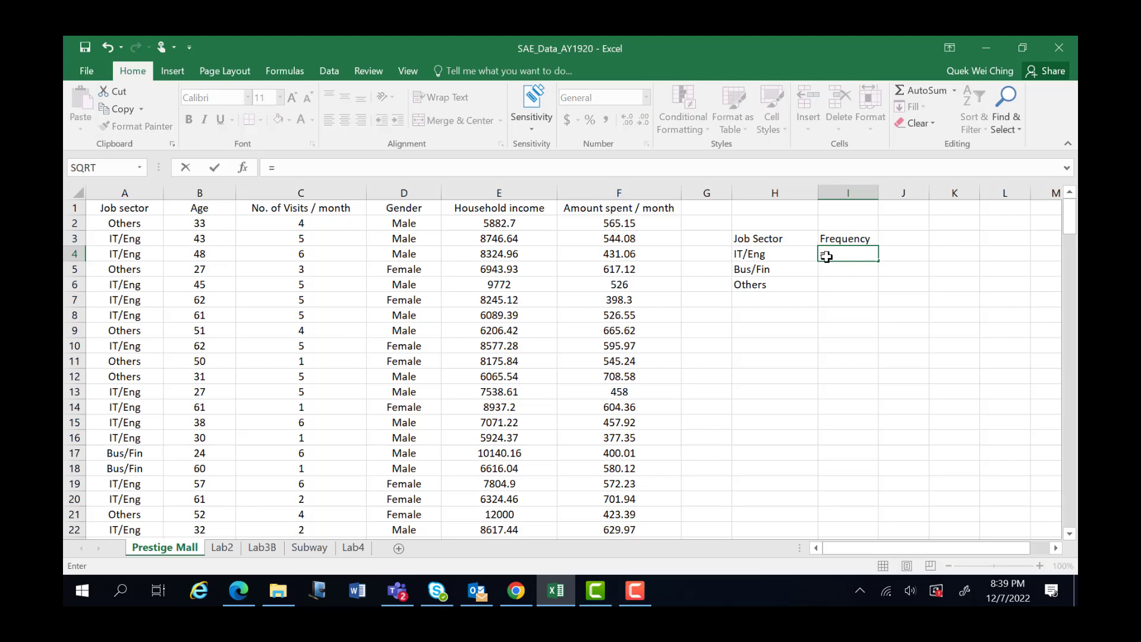
type("COUN")
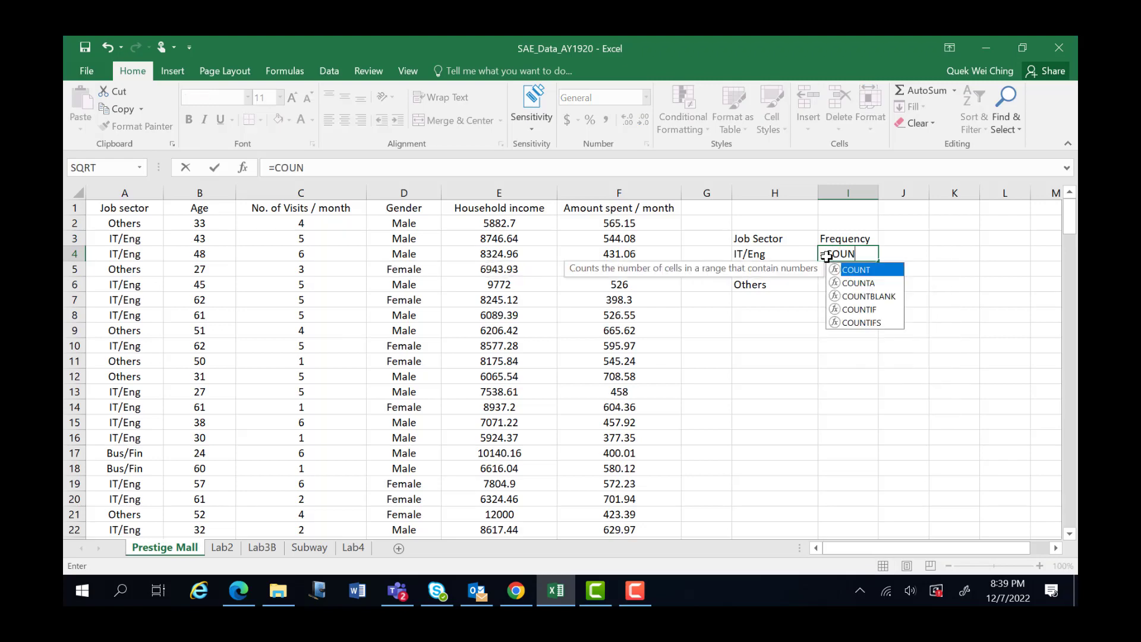
type("TIF")
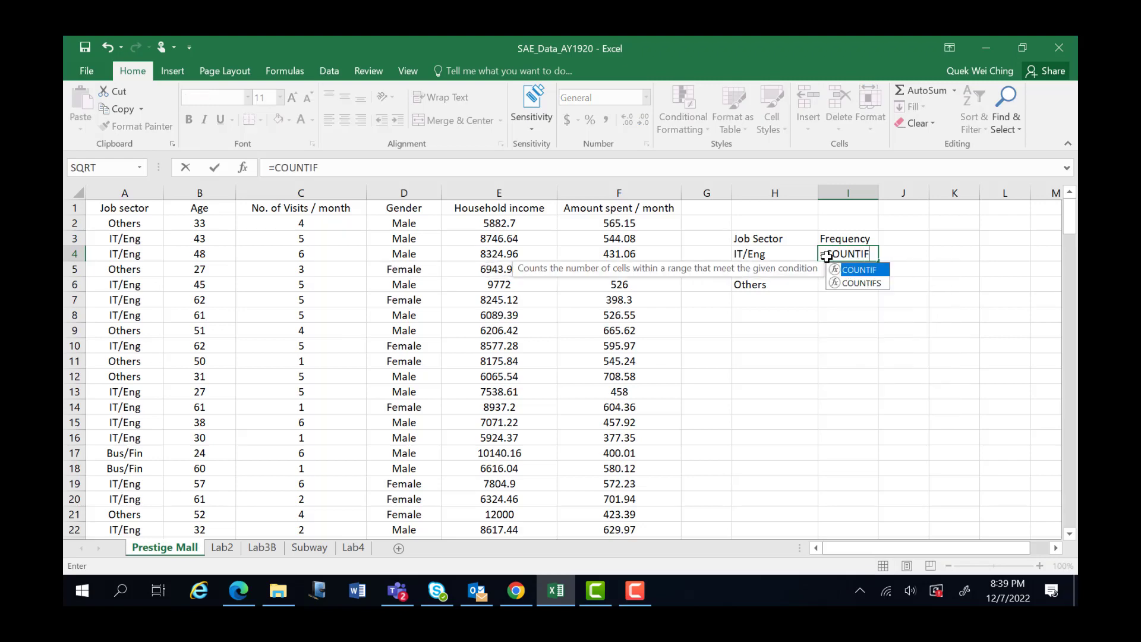
type("(")
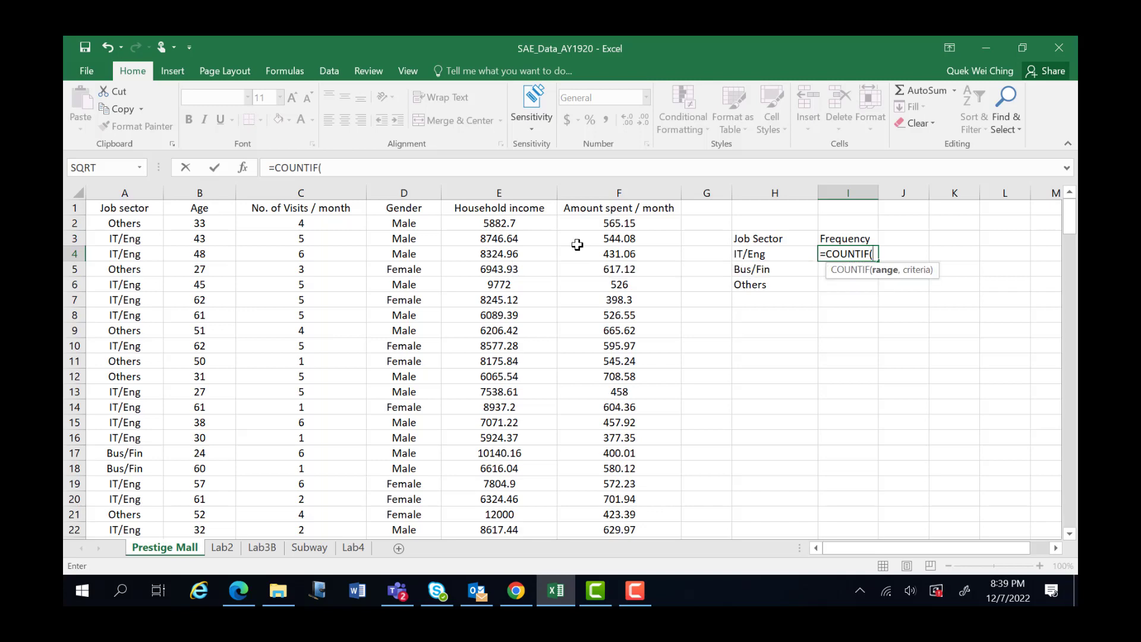
left_click(116, 224)
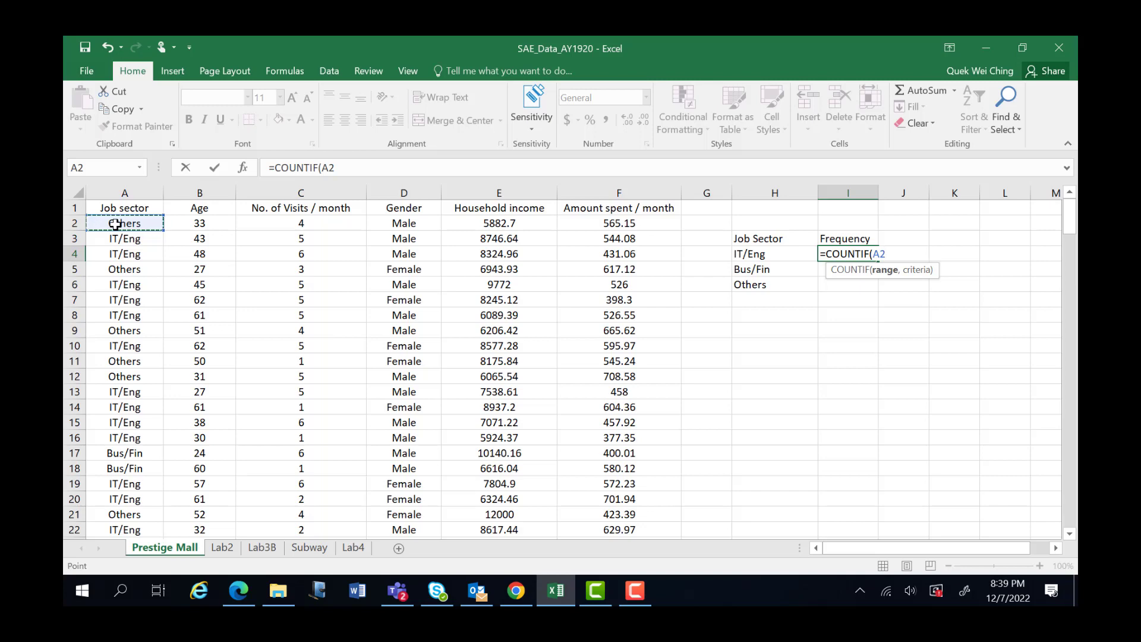
key("F8")
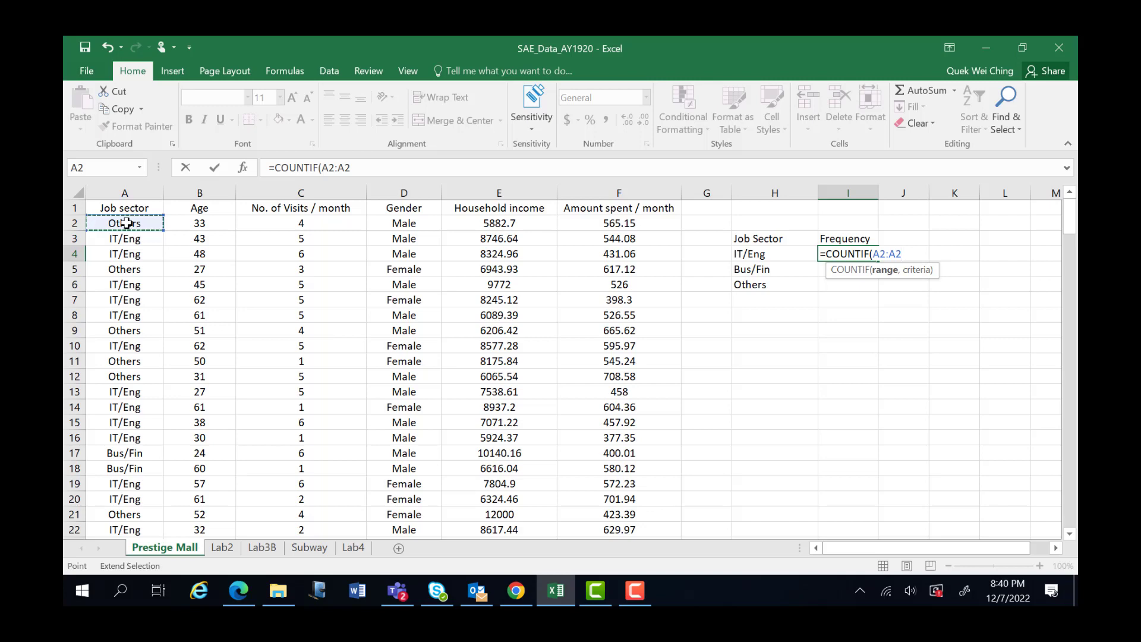
key("ctrl+shift+Down")
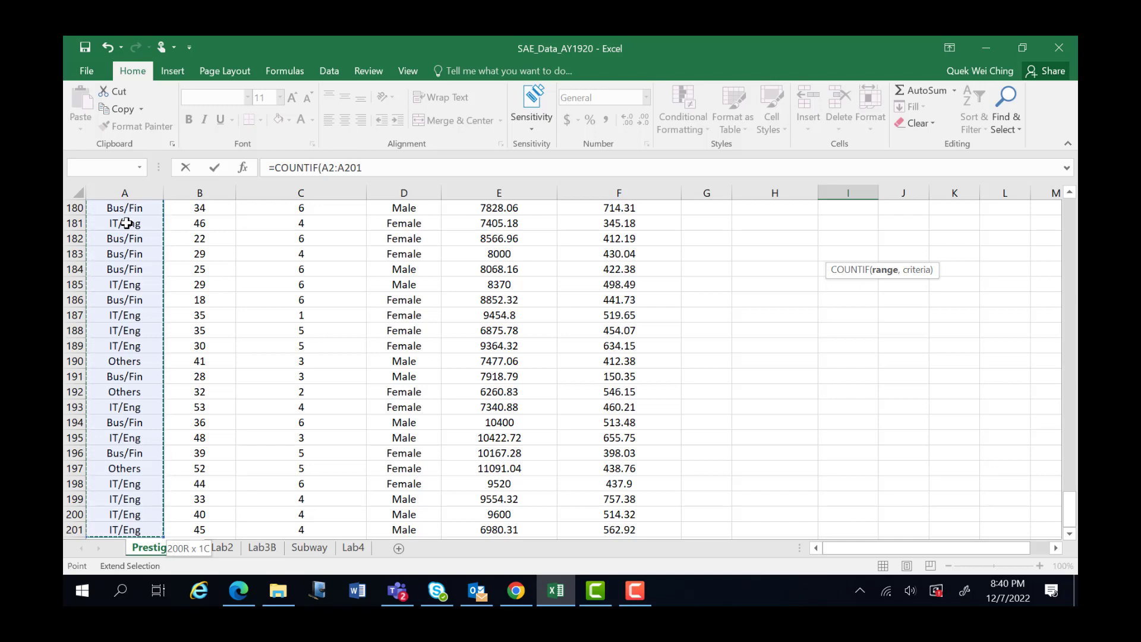
type(",")
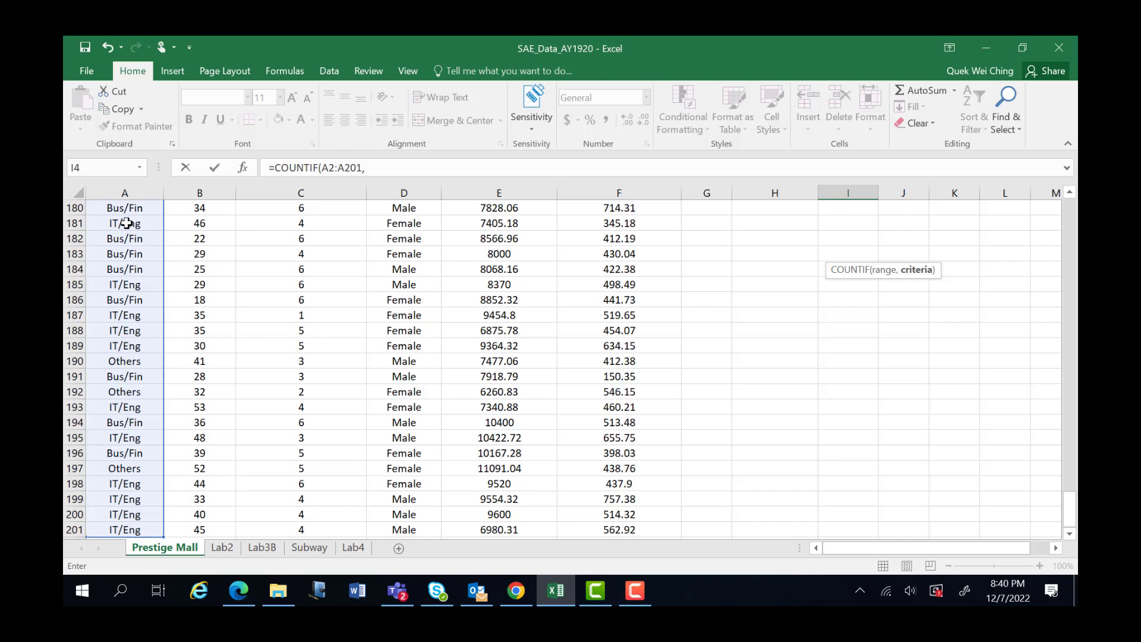
type("H4")
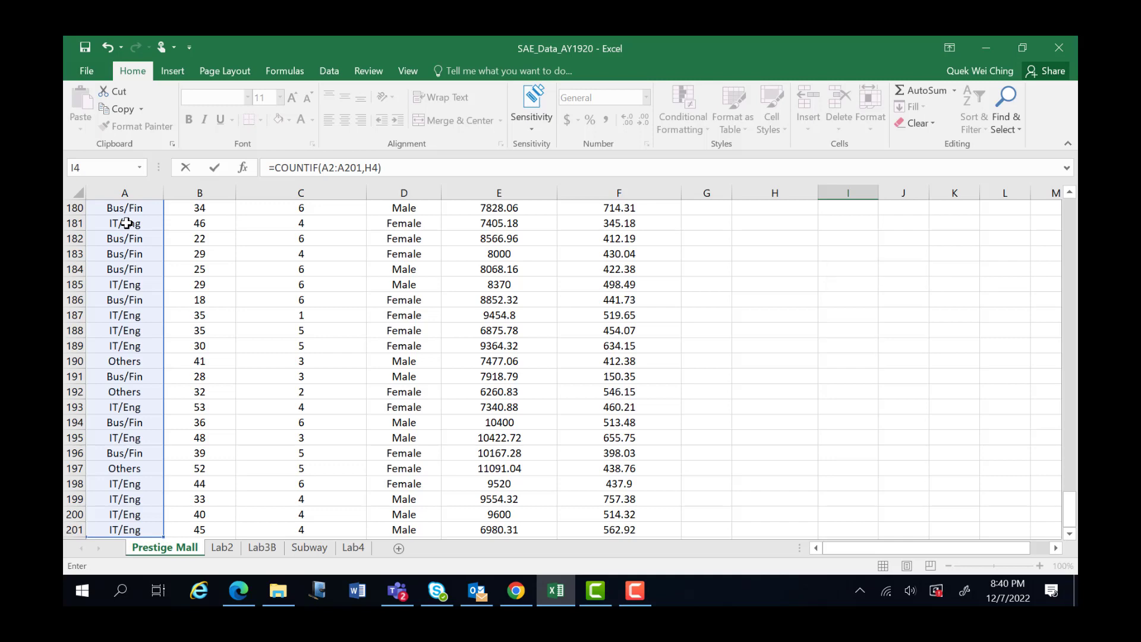
key("Return")
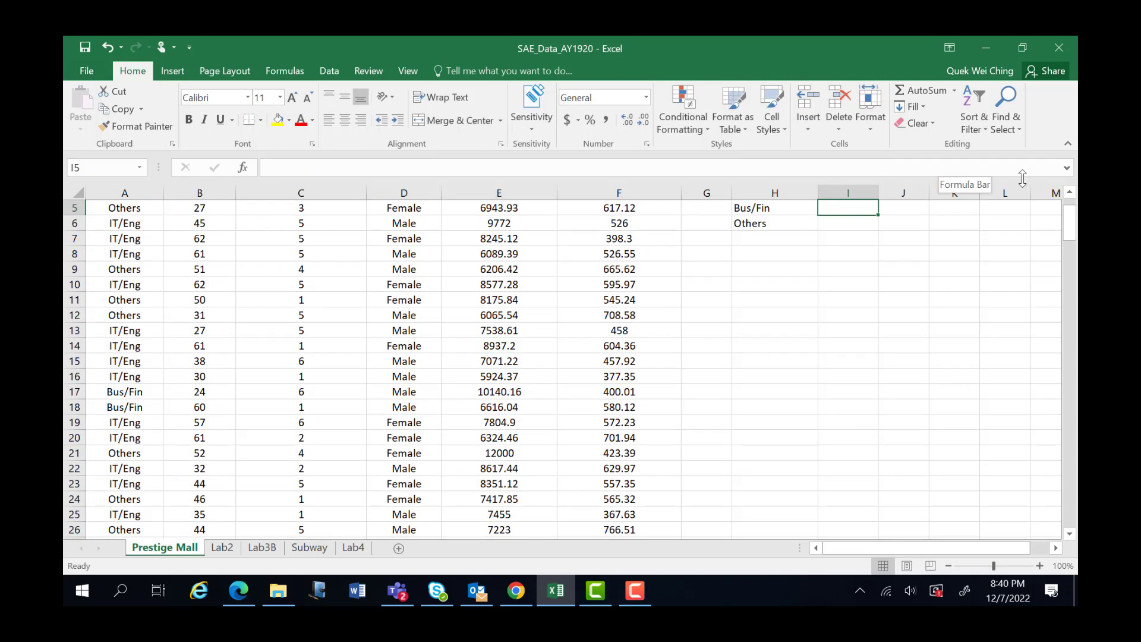
Make the I4 formula's range absolute as $A$2:$A$201, keeping the count at 103.
left_click(1070, 193)
left_click(1070, 193)
left_click(1070, 193)
left_click(1070, 193)
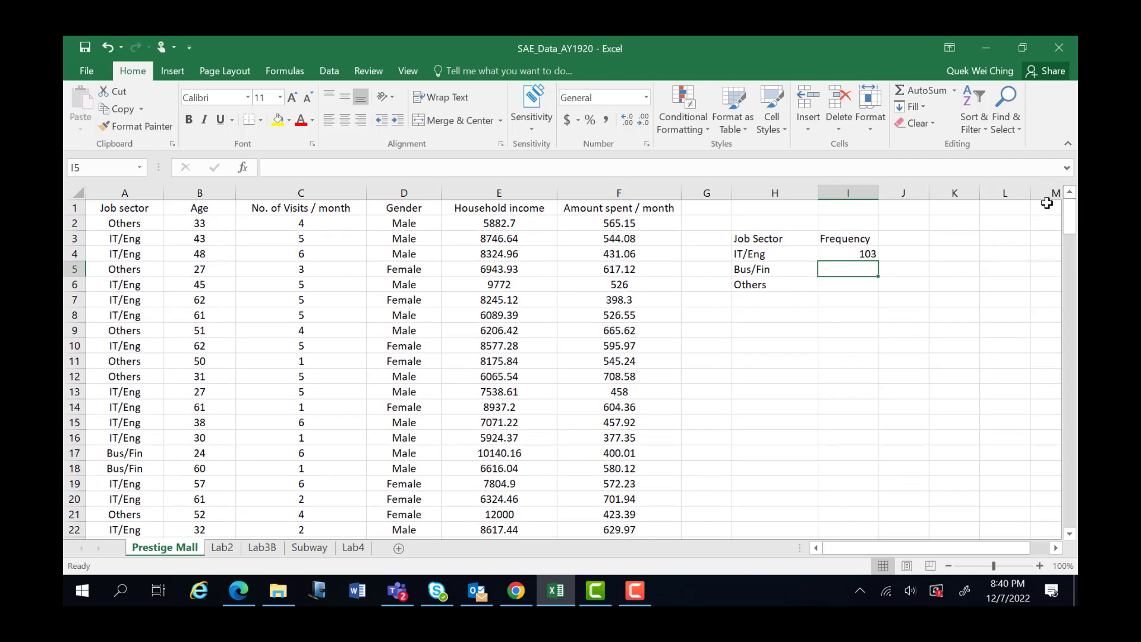
left_click(849, 251)
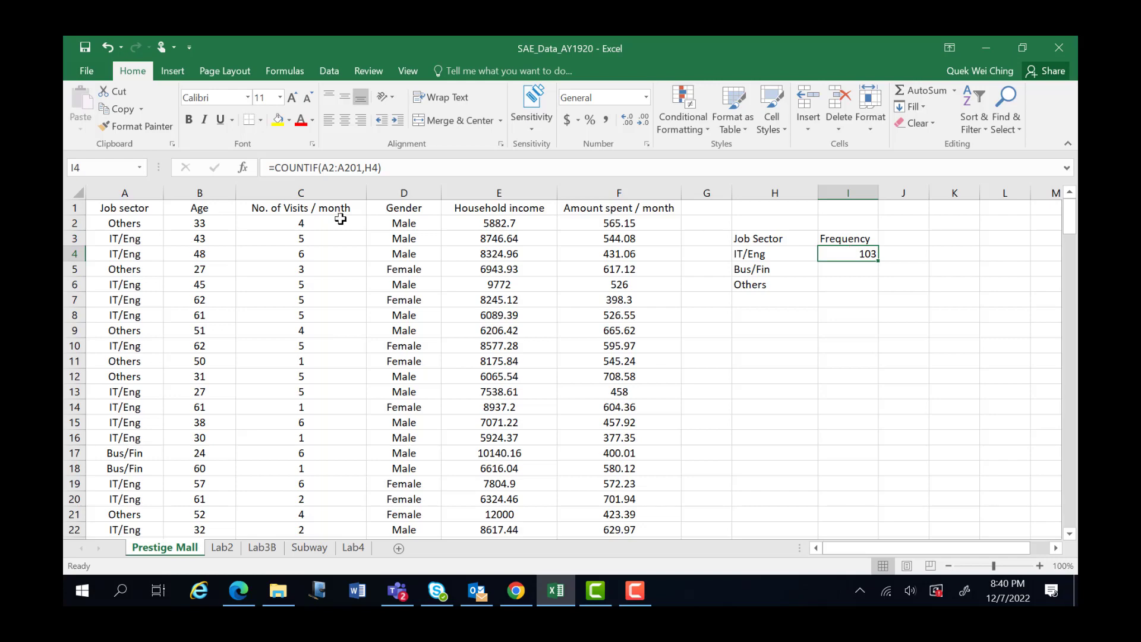
left_click(324, 167)
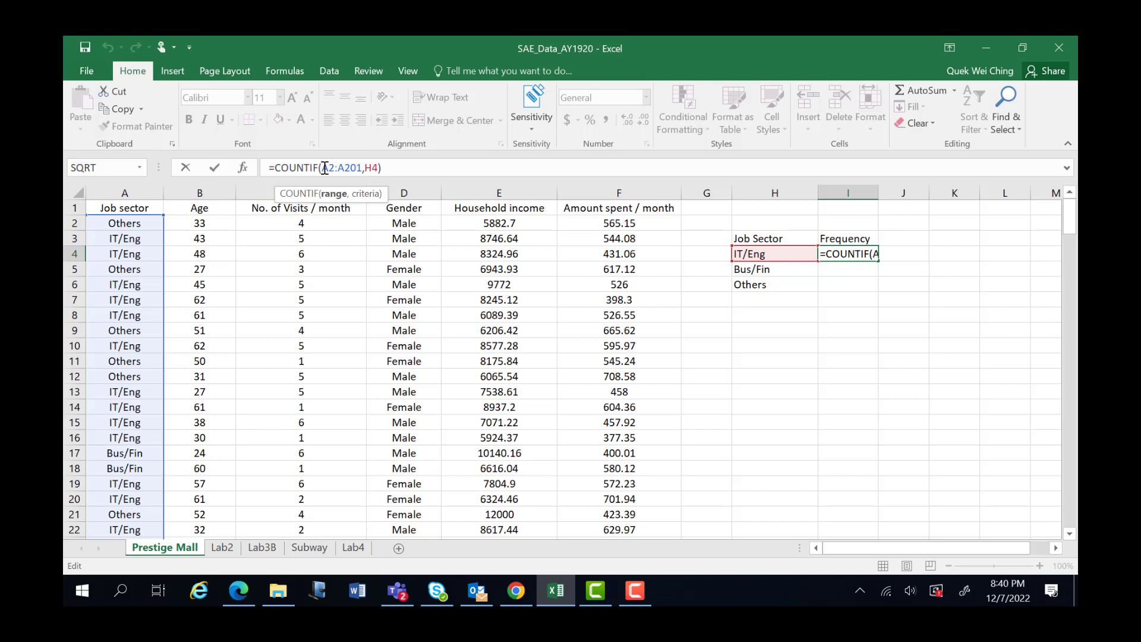
type("$")
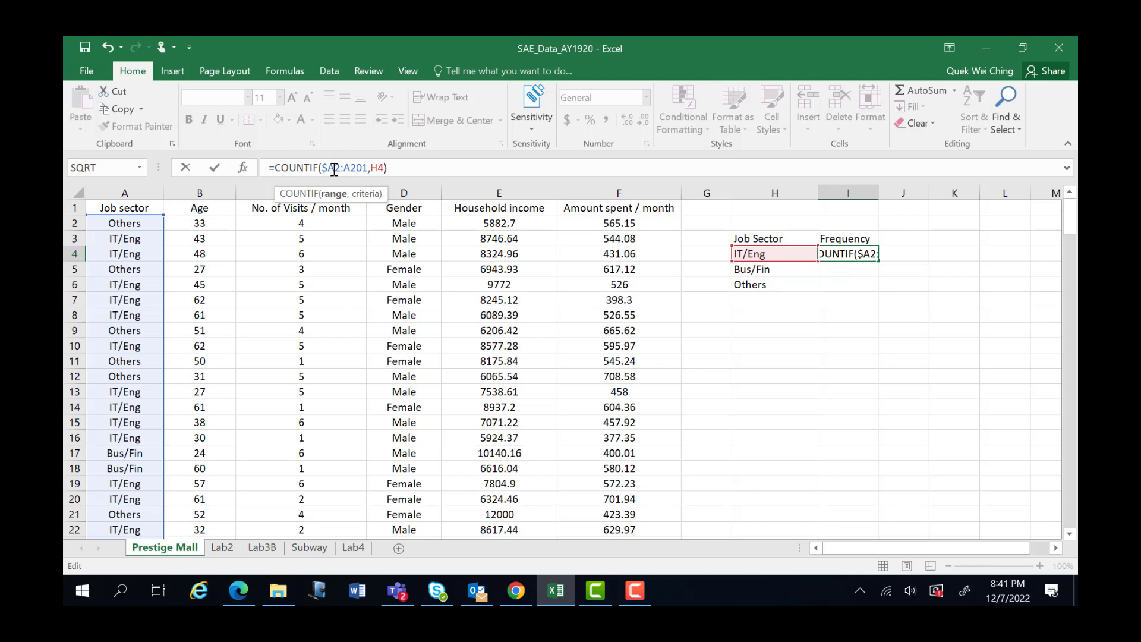
left_click(334, 168)
type("$")
left_click(350, 168)
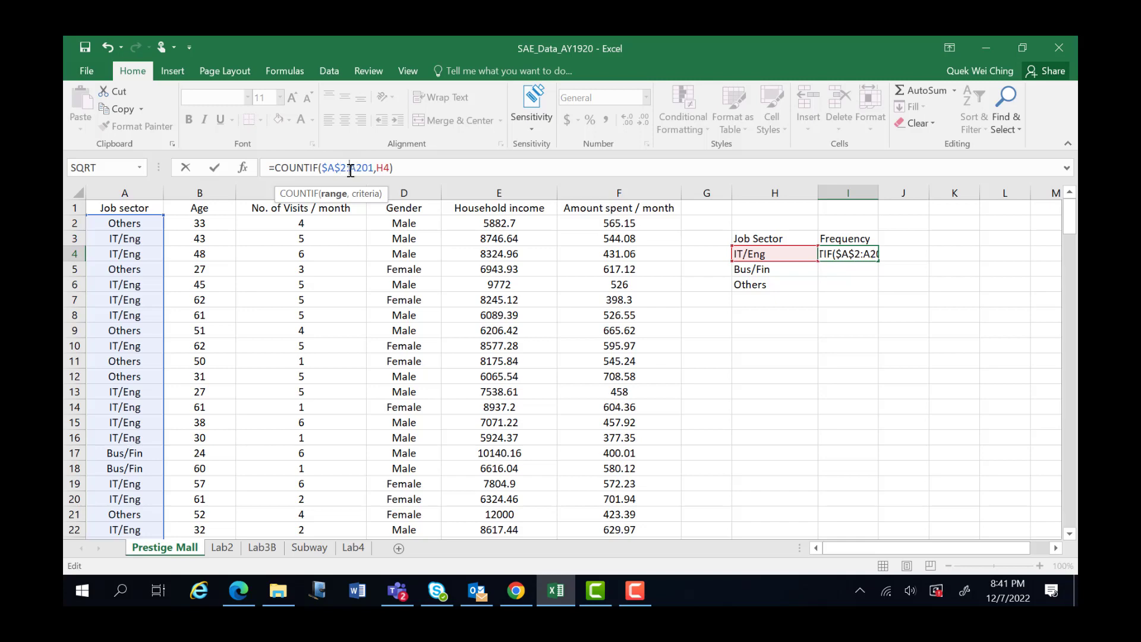
type("$A$")
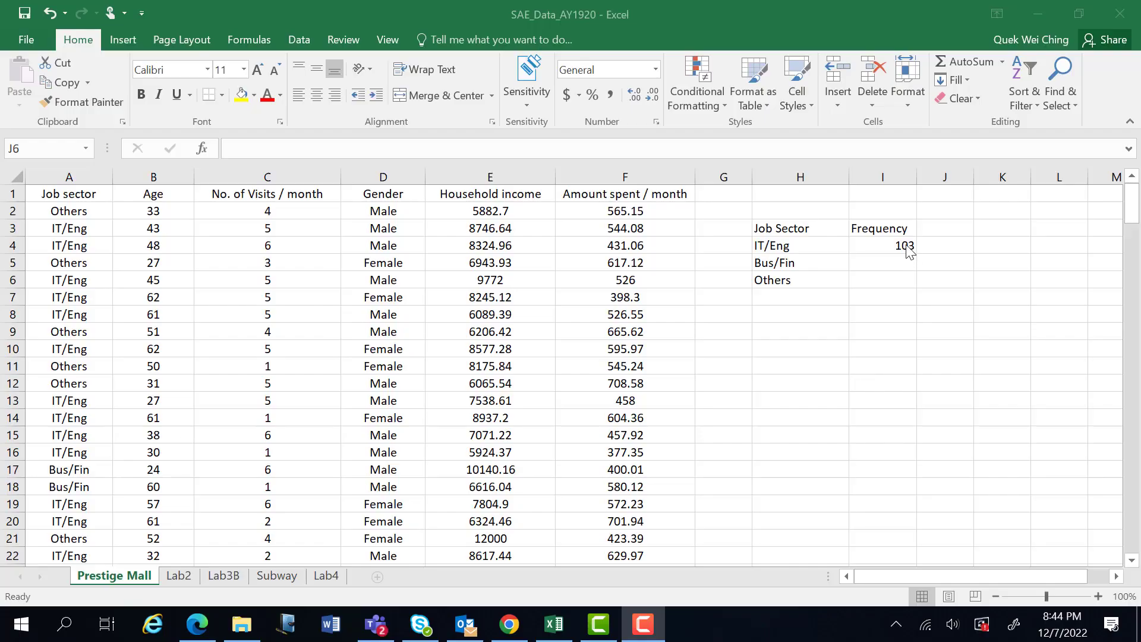
Fill the I4 COUNTIF formula down to I6, giving Bus/Fin 59 and Others 38.
left_click(892, 246)
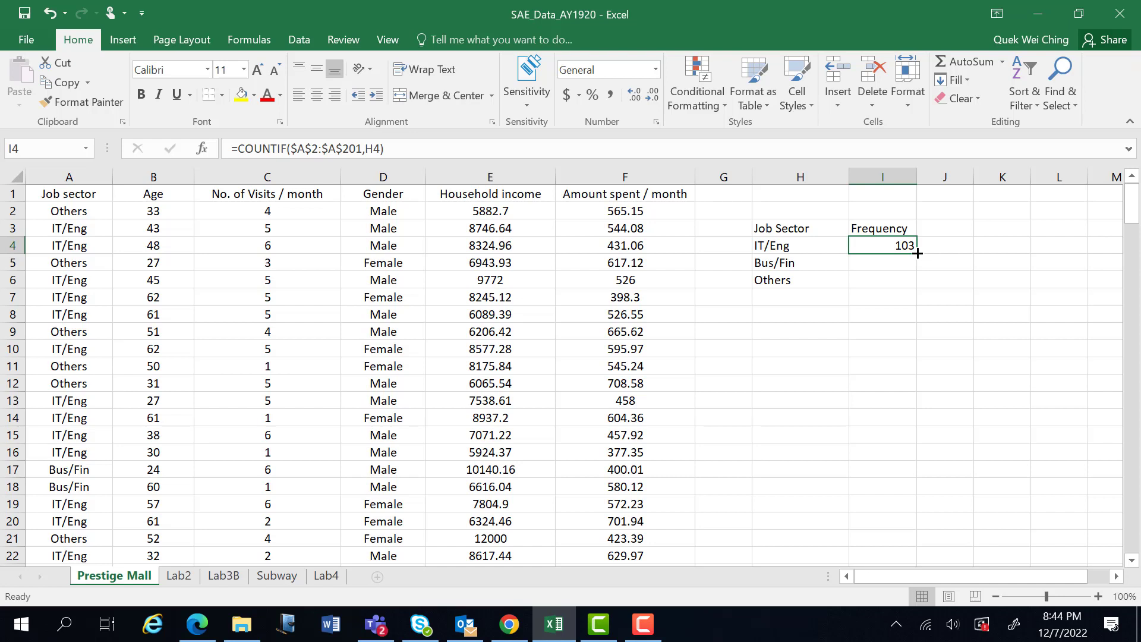
left_click_drag(917, 253, 917, 253)
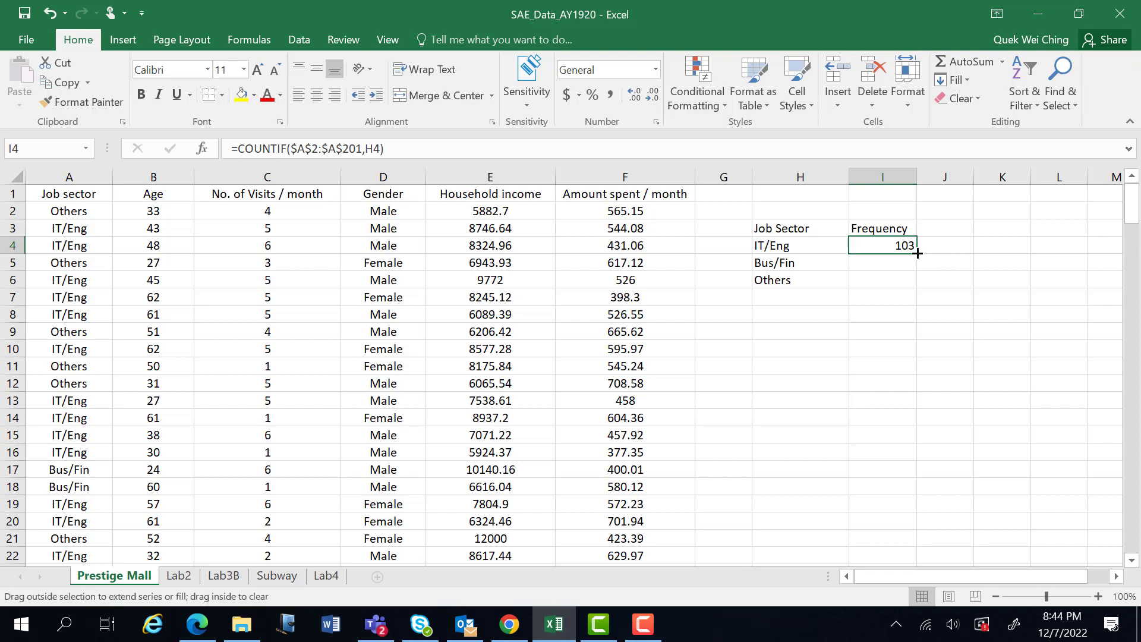
left_click_drag(918, 253, 920, 295)
left_click_drag(920, 295, 920, 295)
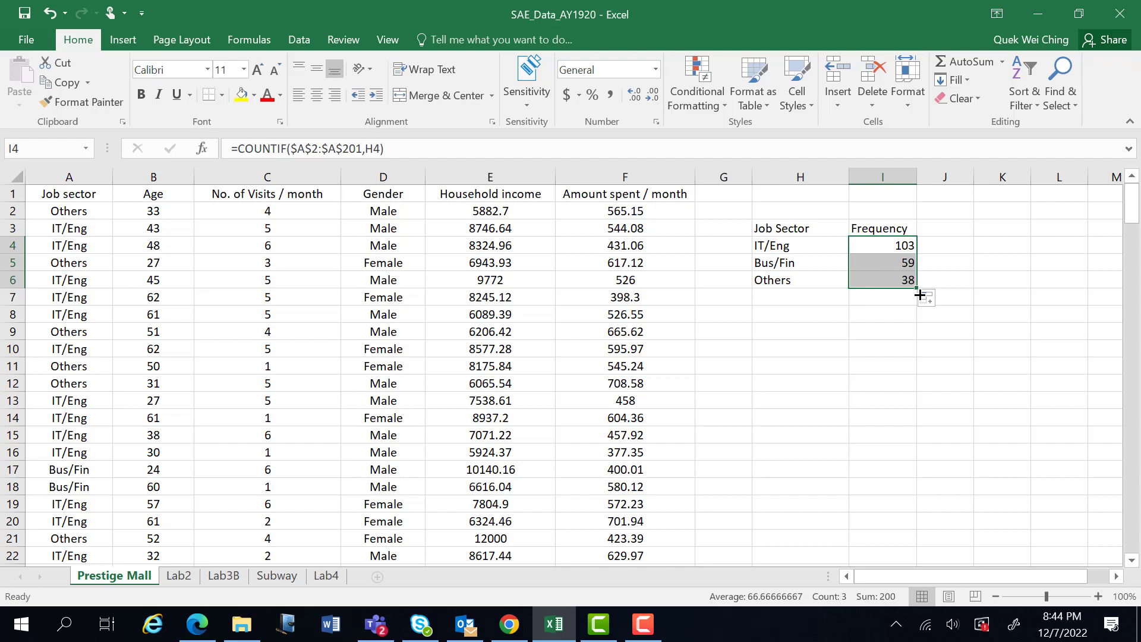
left_click(866, 364)
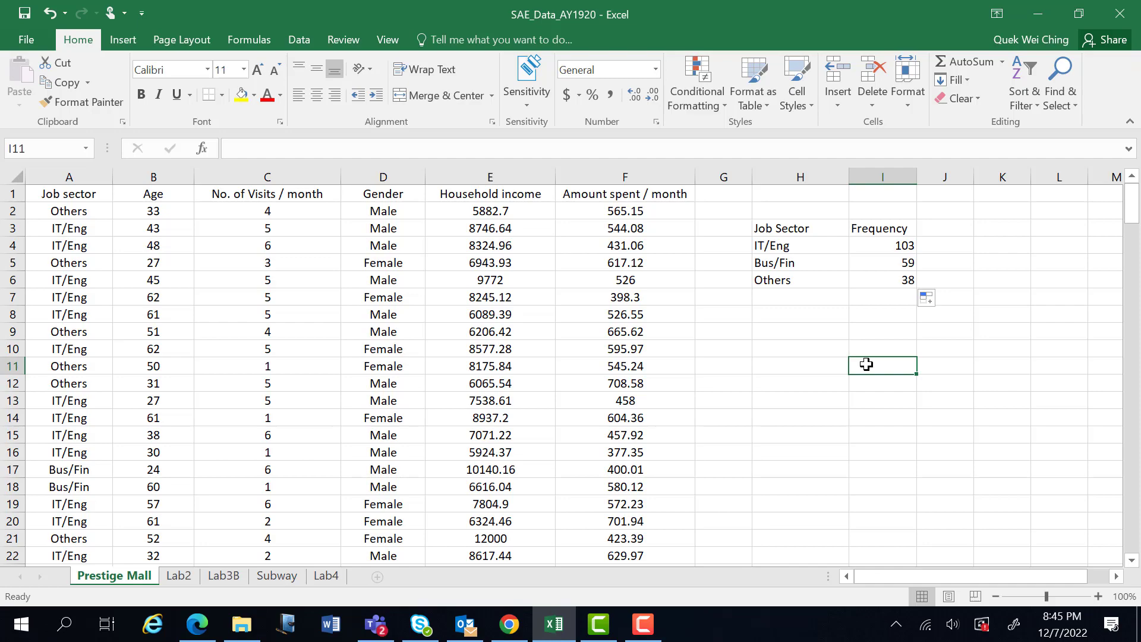
Clear the Bus/Fin and Others frequency cells I5 and I6.
key("F10")
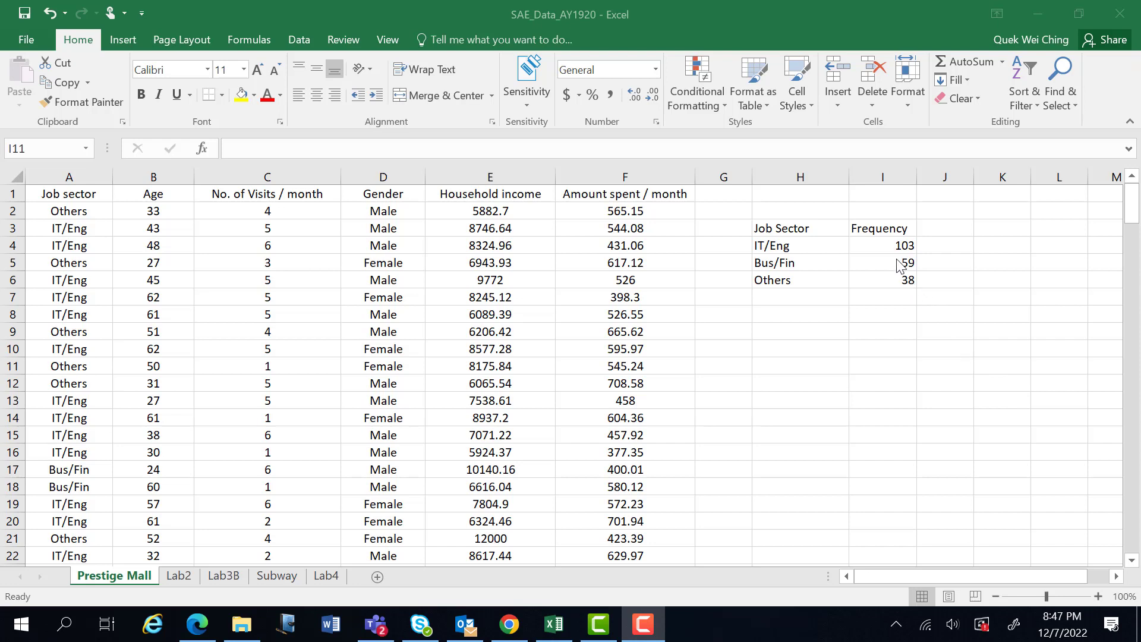
key("F10")
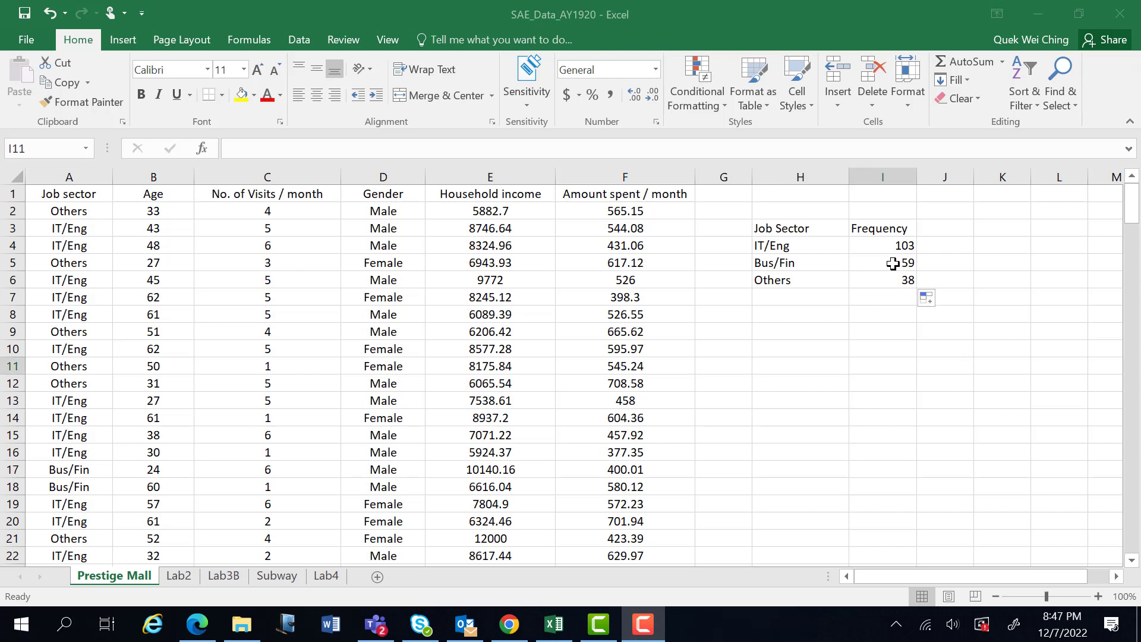
left_click(891, 263)
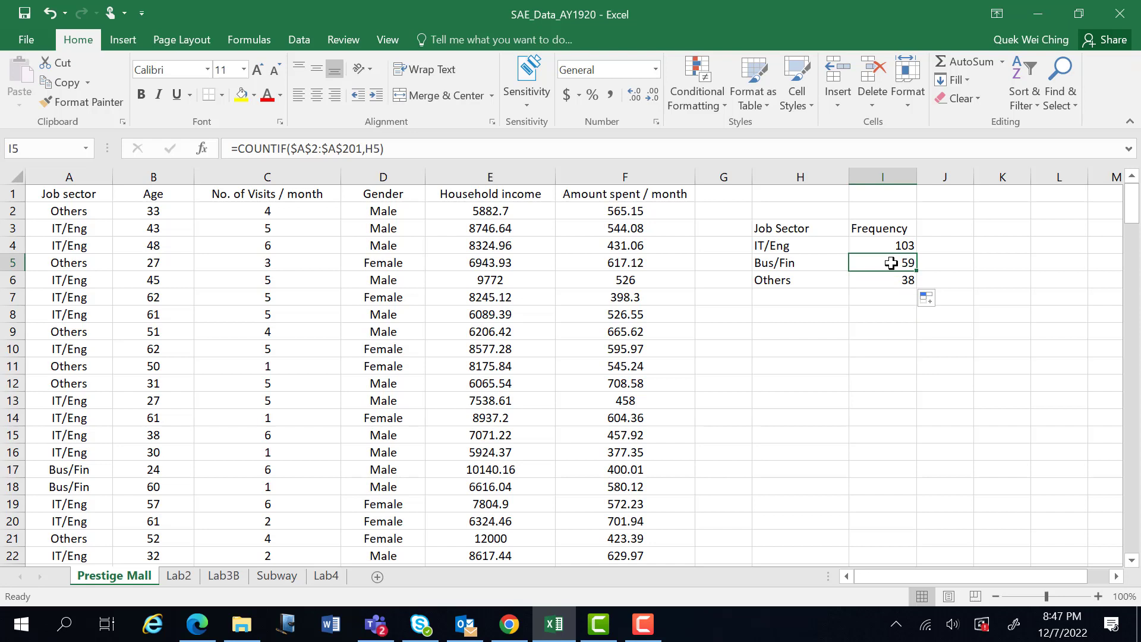
key("Delete")
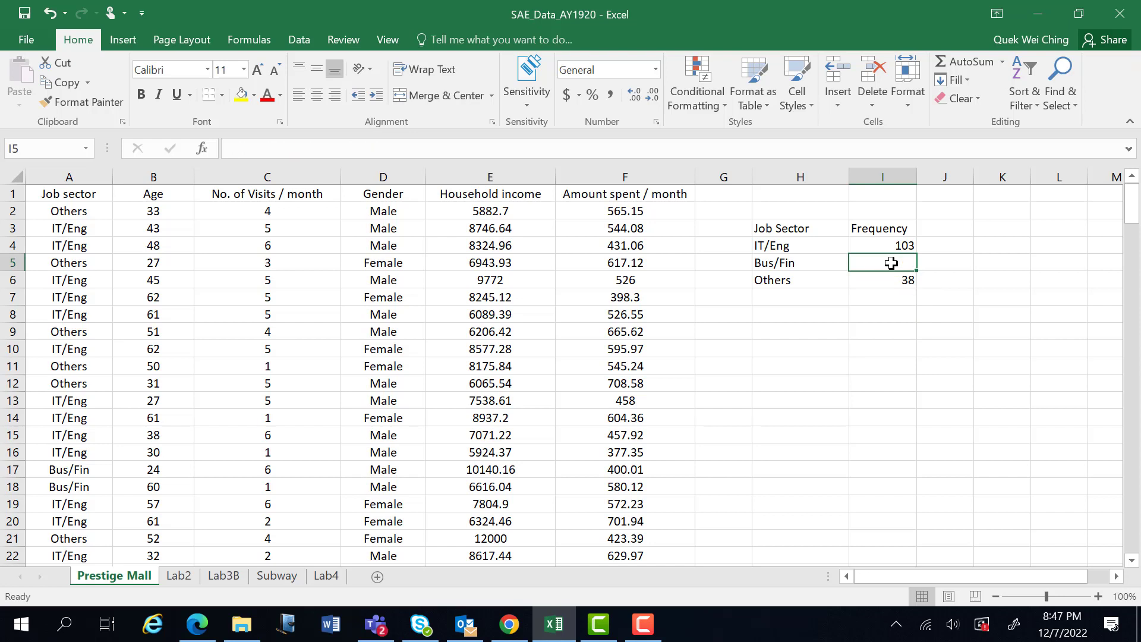
left_click(887, 280)
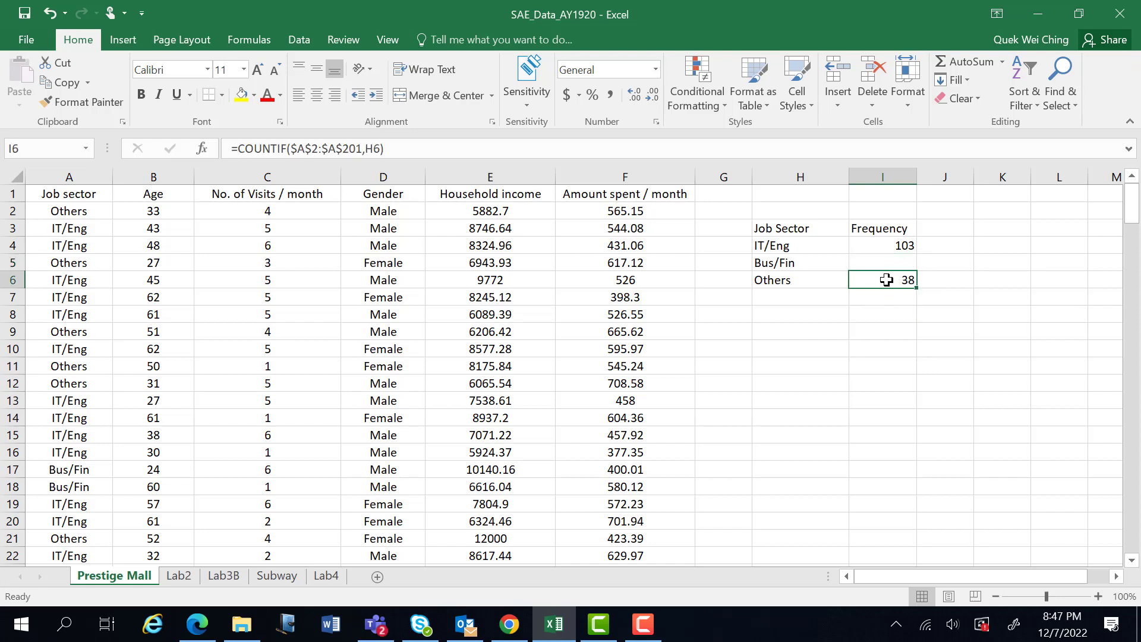
left_click_drag(887, 280, 893, 244)
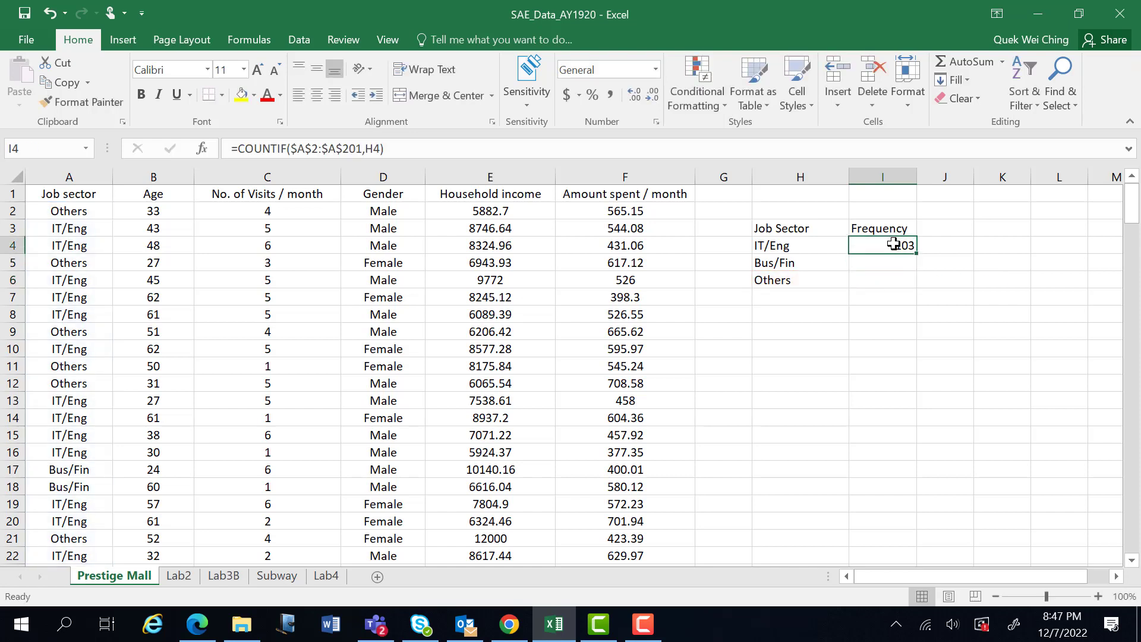
Copy the I4 COUNTIF formula into I5 and I6 and check the counts 59 and 38.
key("ctrl+c")
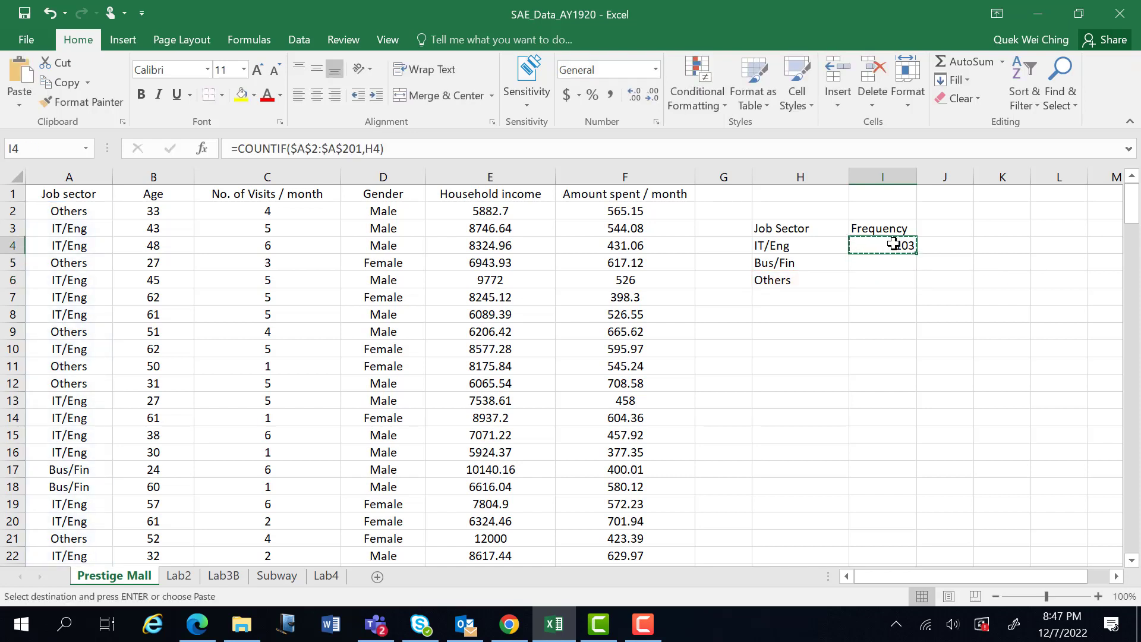
left_click(881, 259)
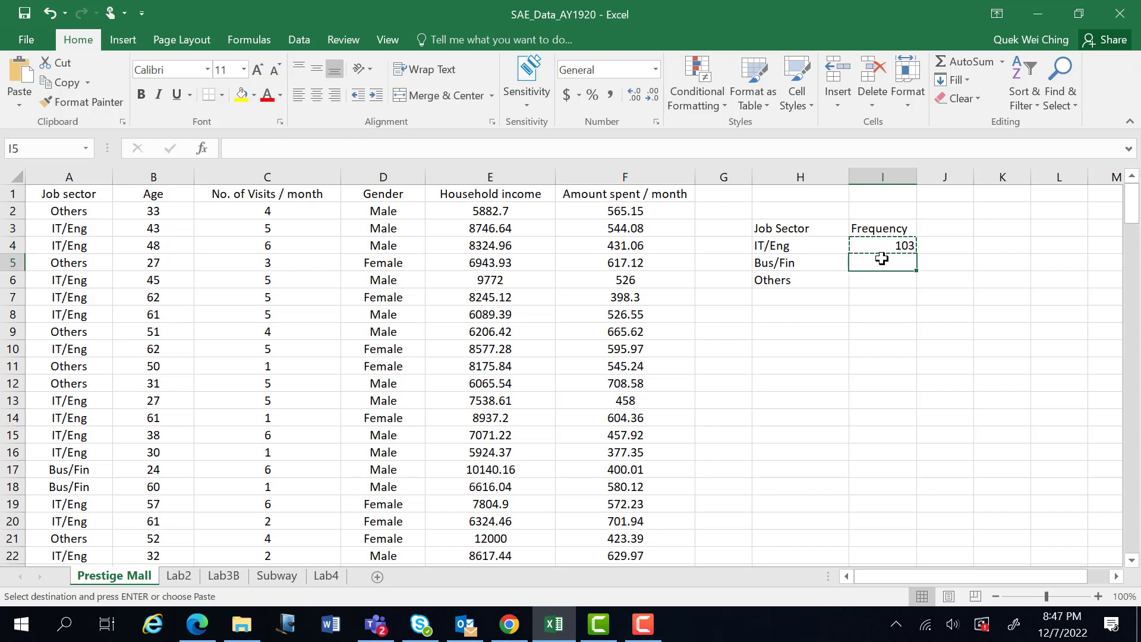
key("ctrl+v")
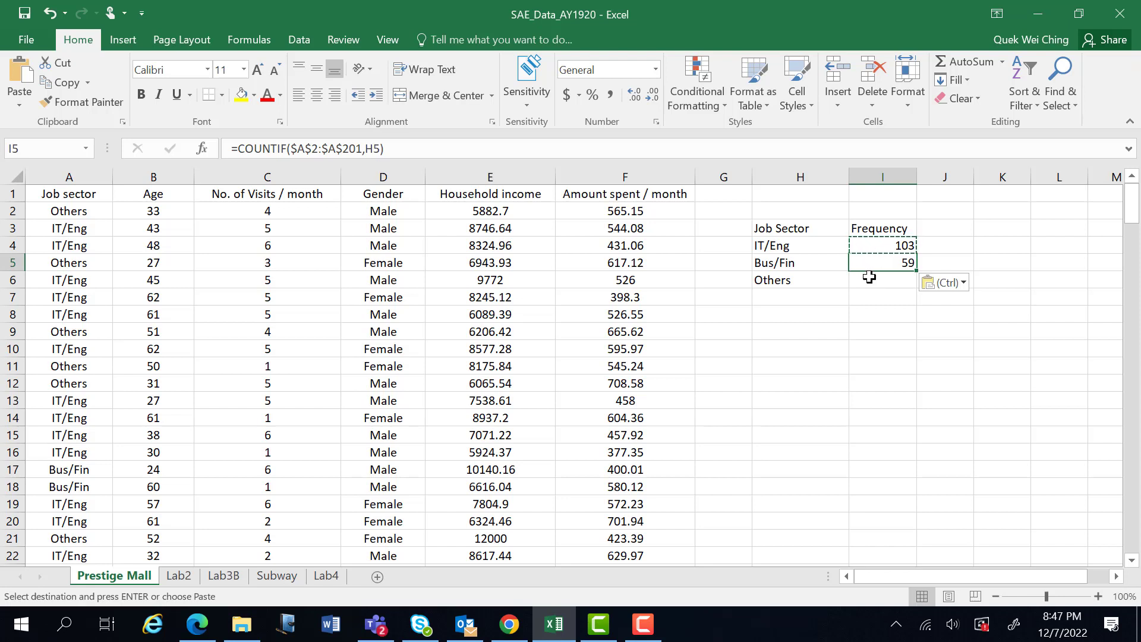
left_click(869, 279)
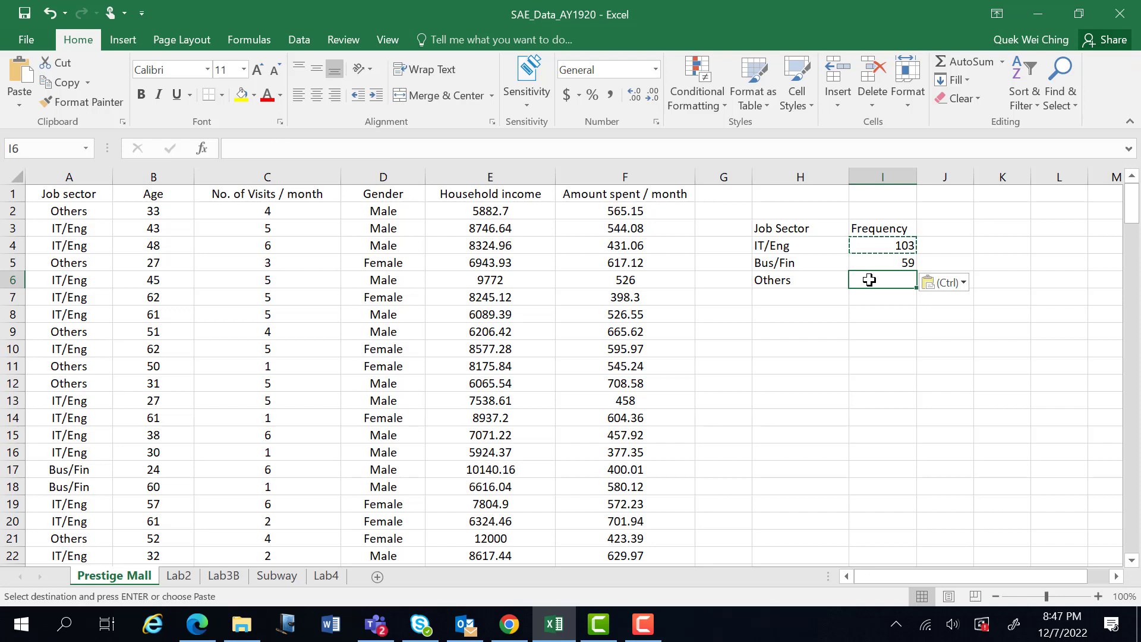
key("ctrl+v")
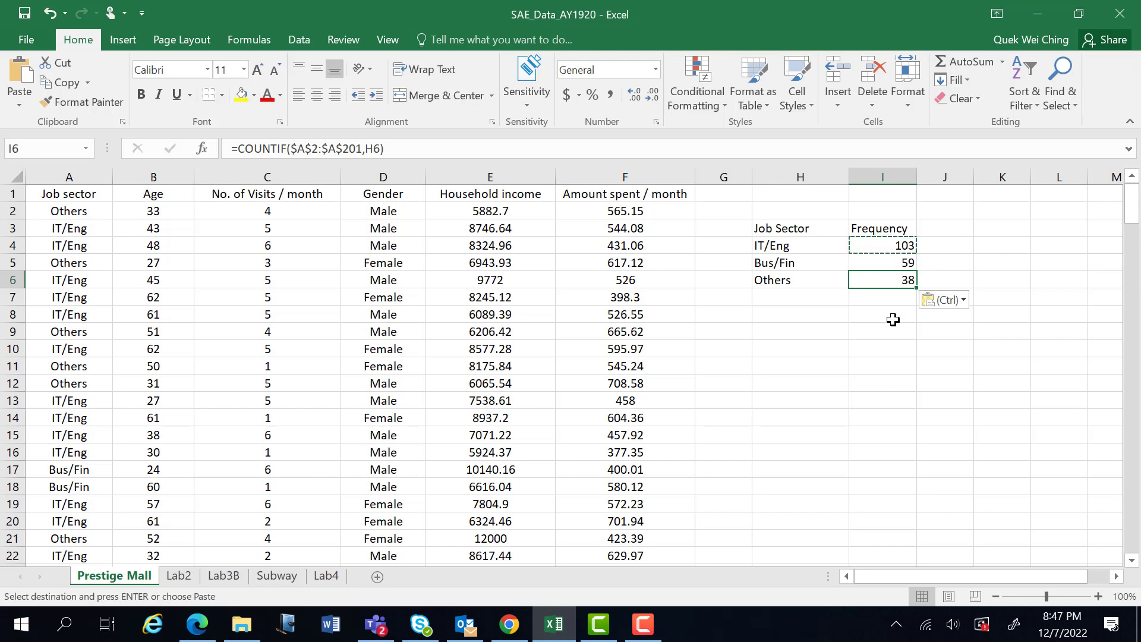
left_click(954, 245)
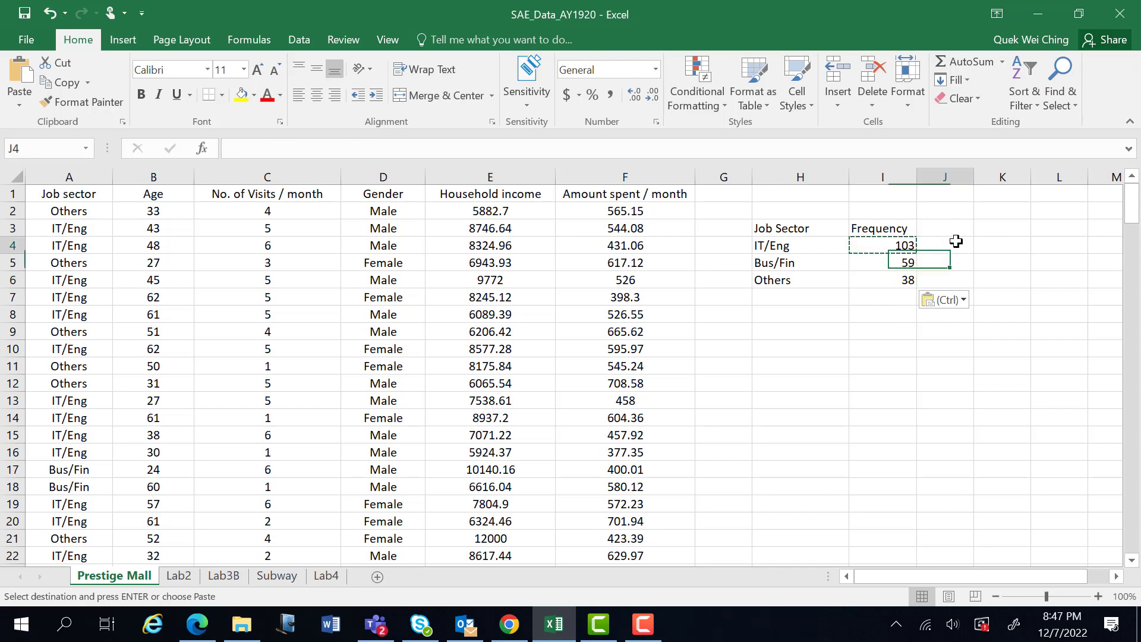
left_click(888, 271)
left_click(863, 344)
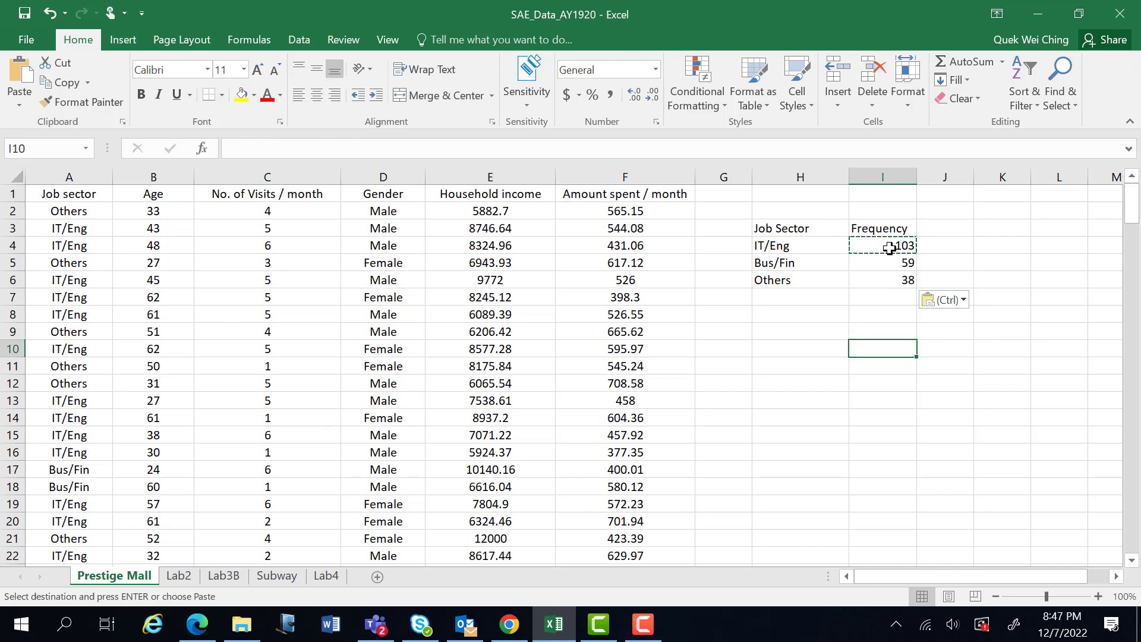
left_click(864, 302)
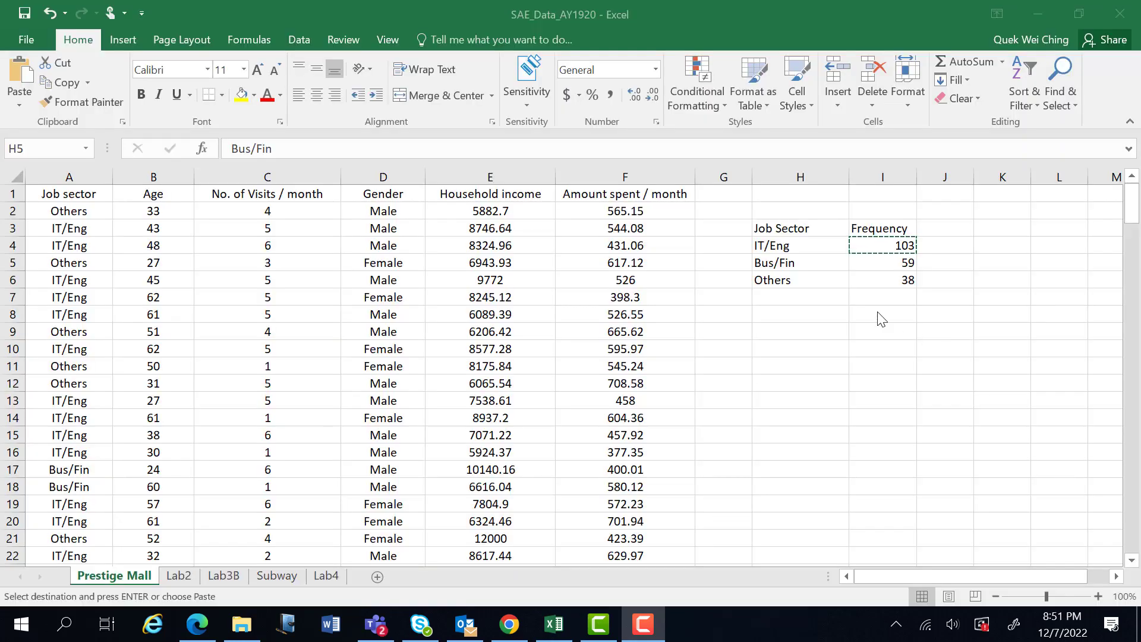
Select the frequency table H4:I6 and bring up the Insert chart options.
left_click(769, 240)
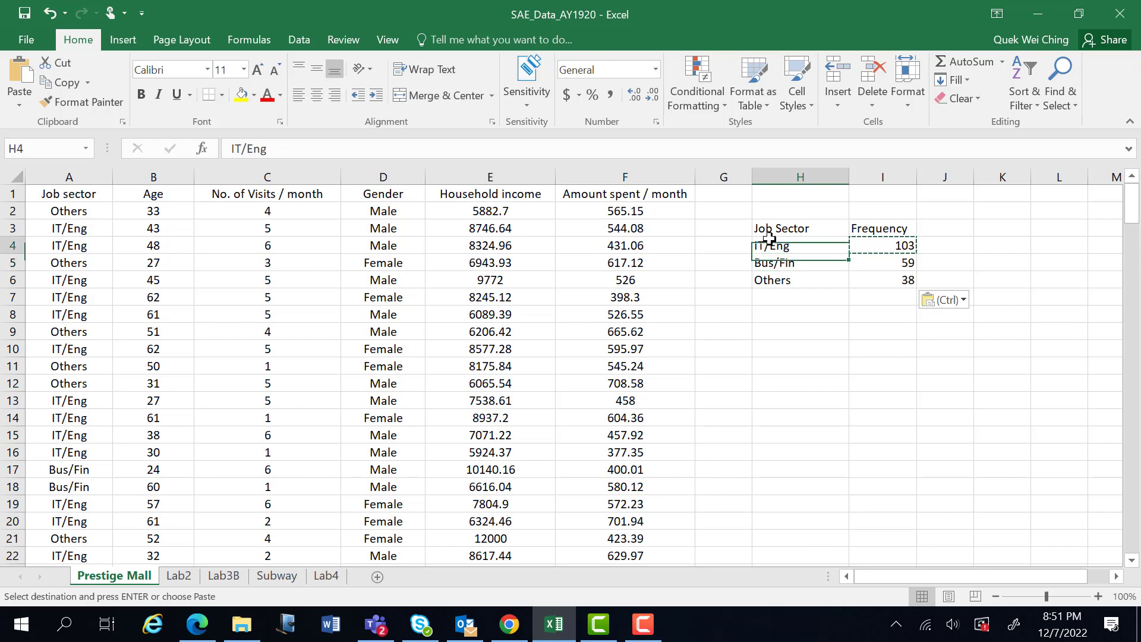
key("shift+Right")
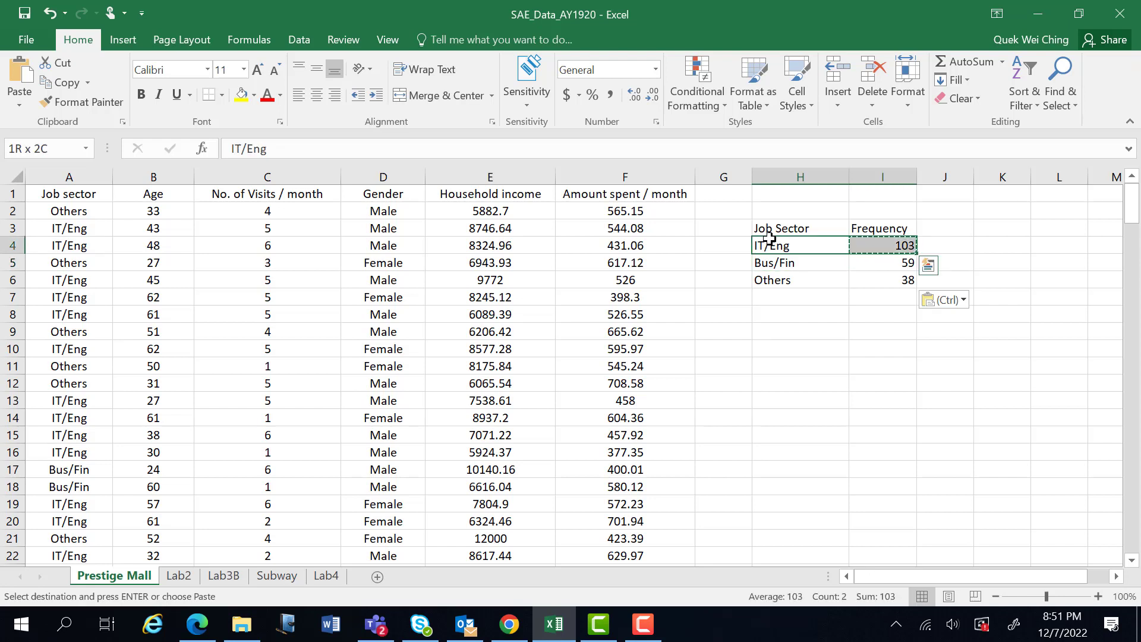
key("shift+Down")
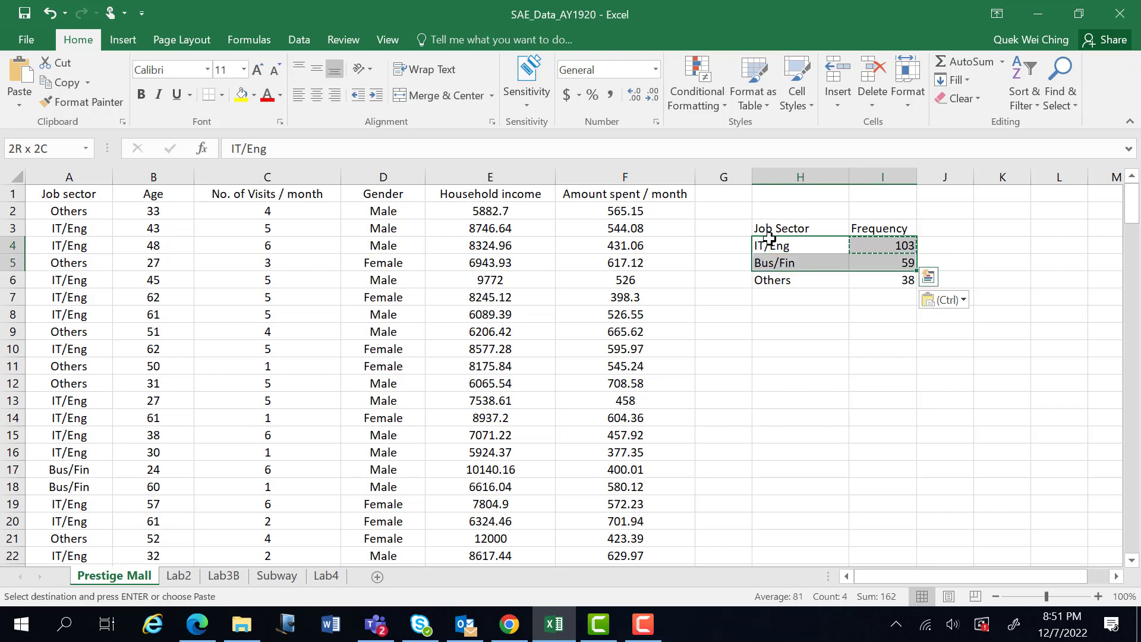
key("shift+Down")
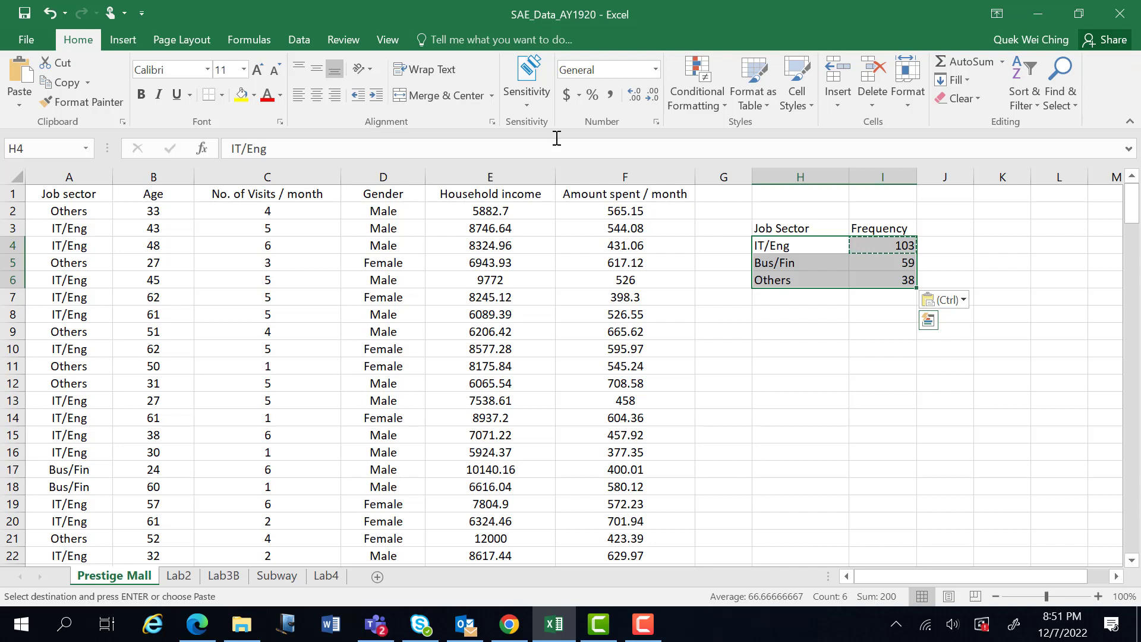
left_click(123, 40)
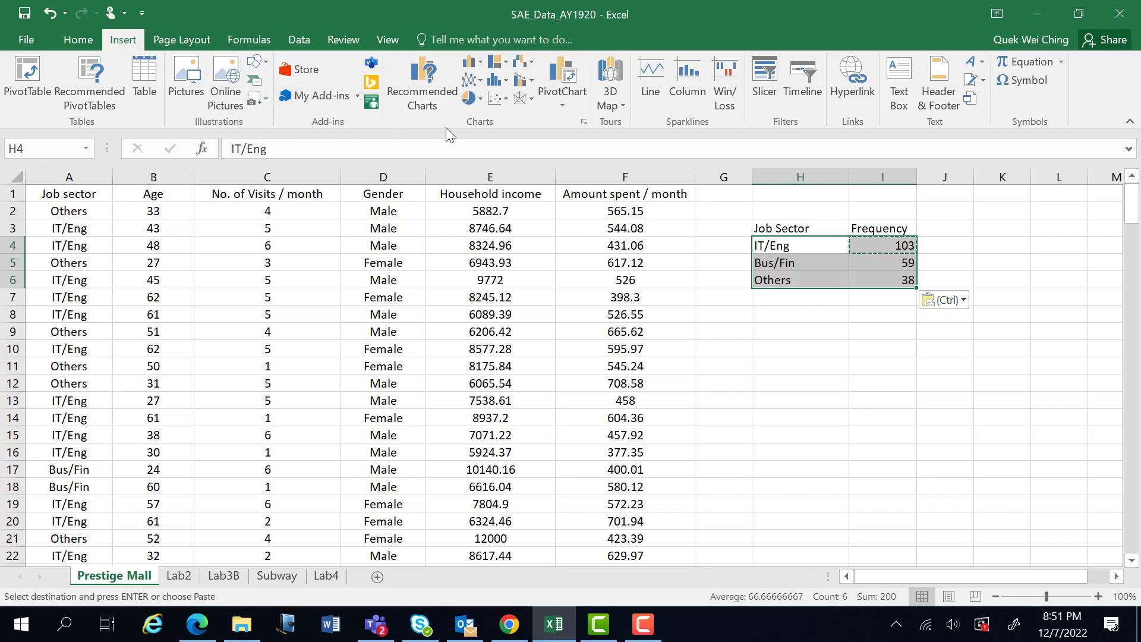
Insert a 2-D pie chart of the sector frequencies and move it below the table.
left_click(468, 105)
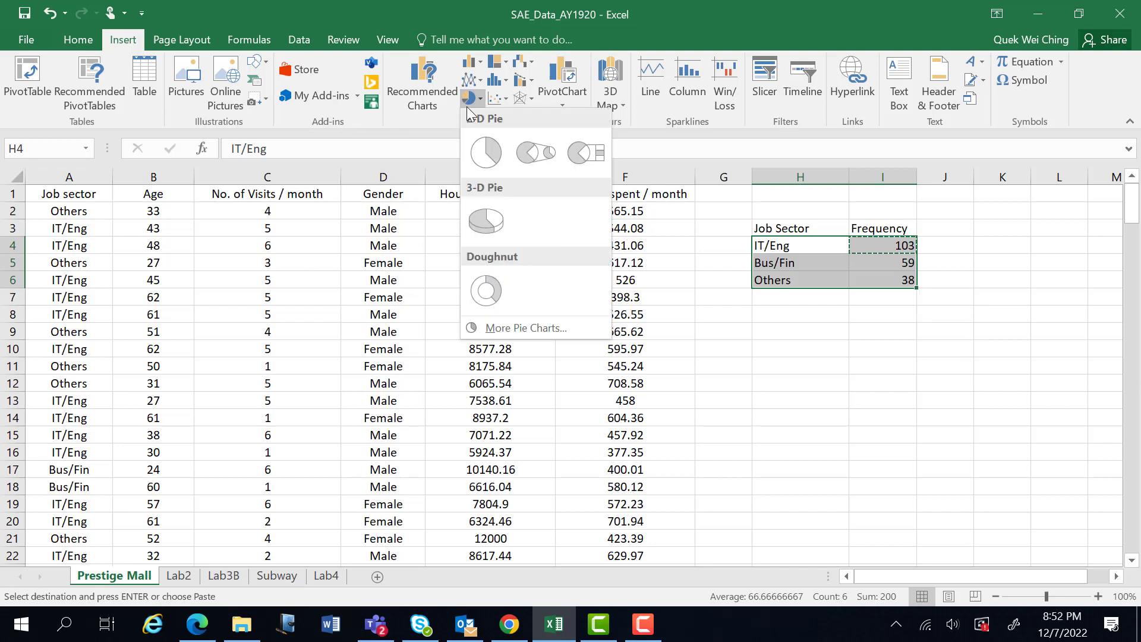
left_click(484, 155)
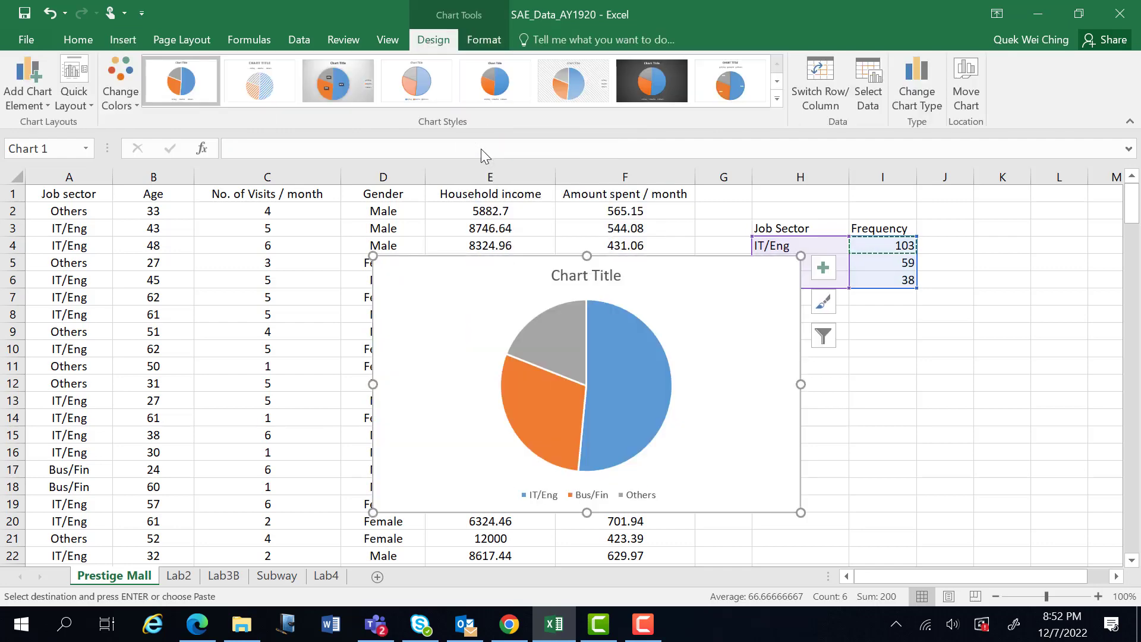
left_click_drag(523, 289, 850, 343)
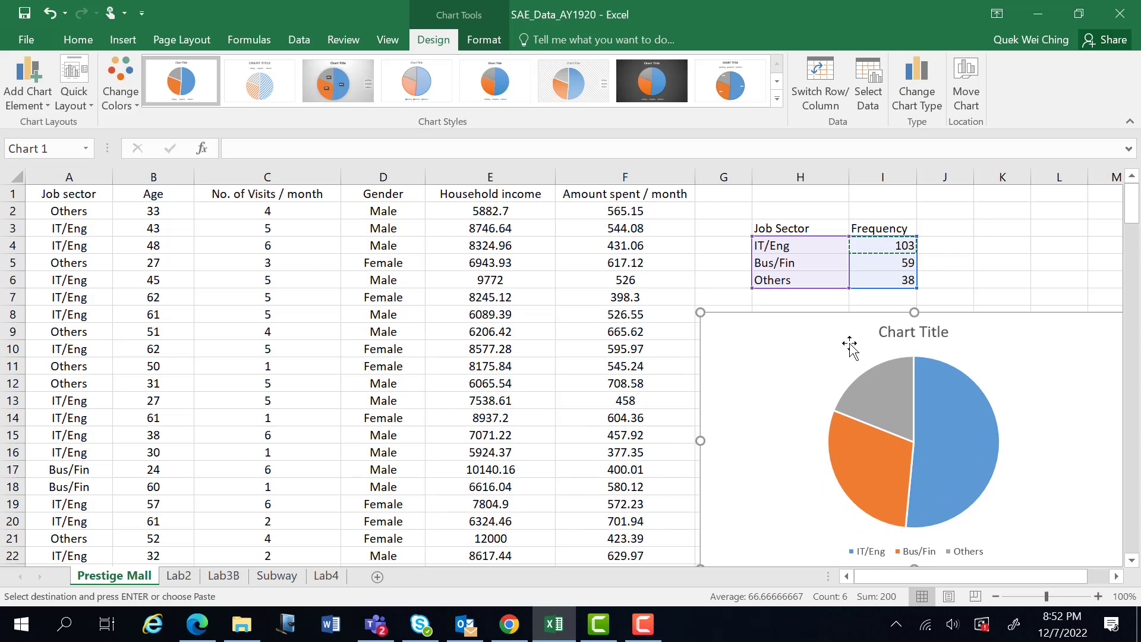
mouse_move(888, 389)
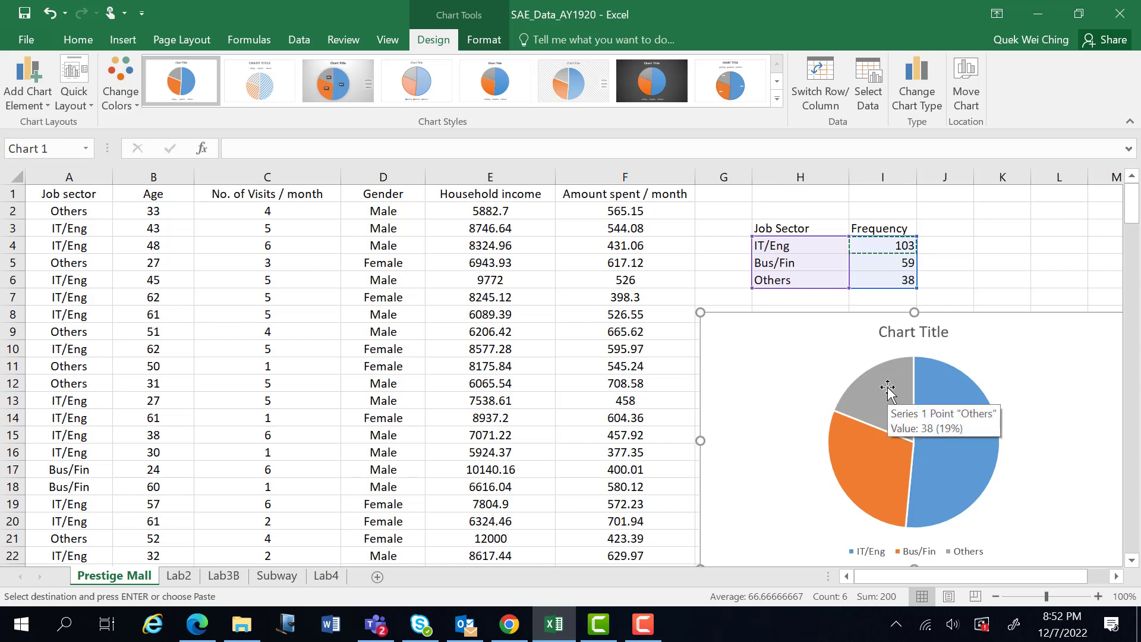
mouse_move(944, 401)
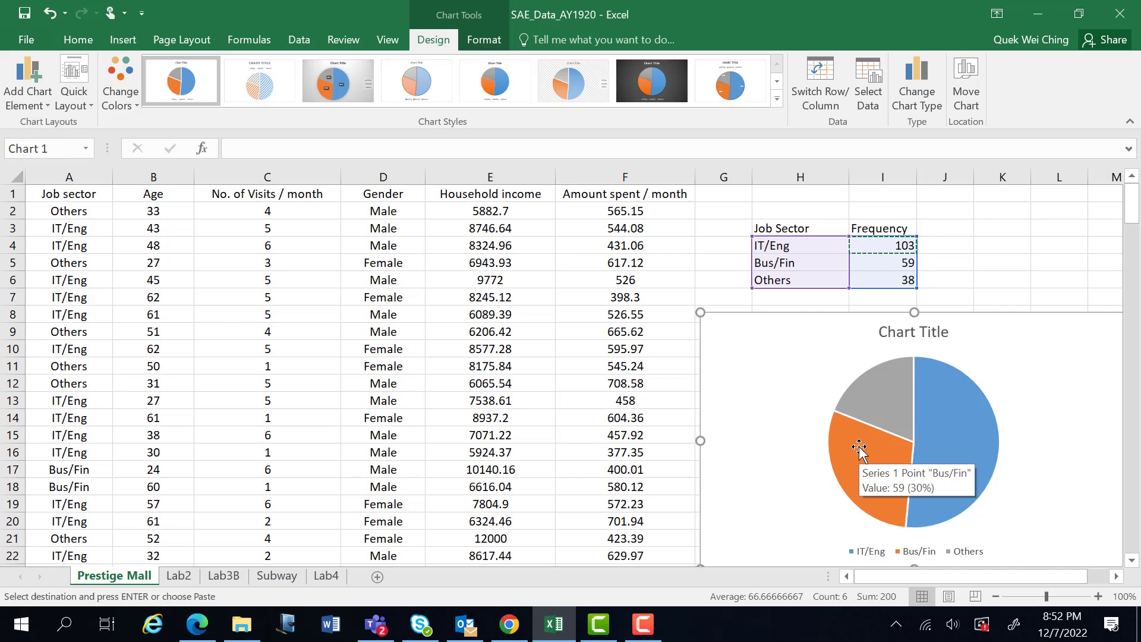
scroll(951, 393, "down", 1)
Add data labels to the pie slices so they show the counts 103, 59 and 38.
right_click(941, 364)
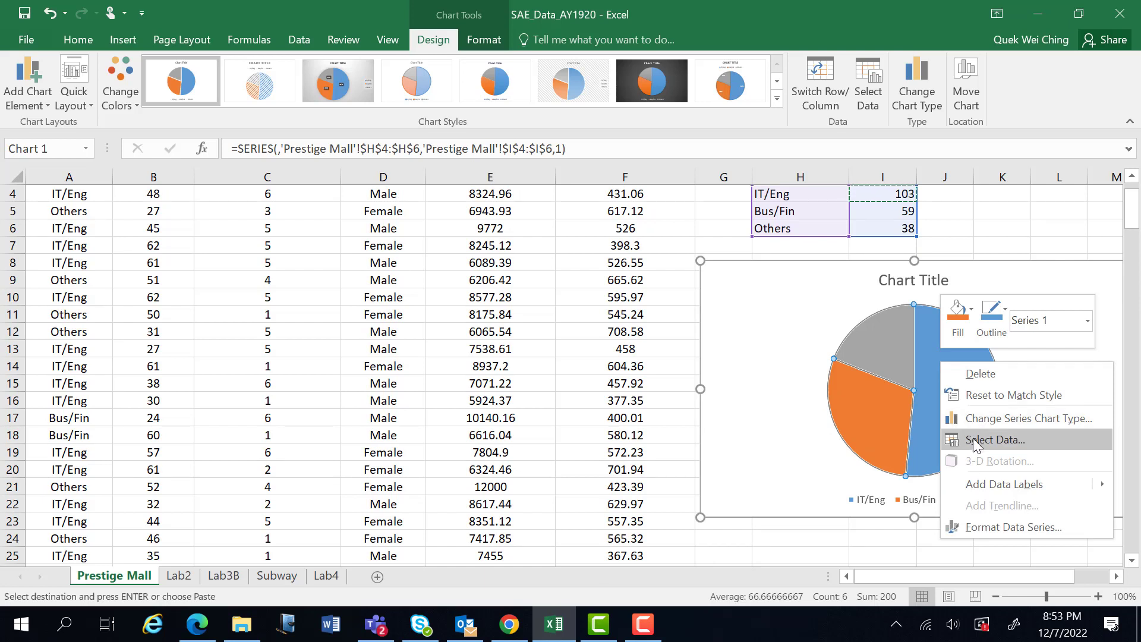
mouse_move(974, 490)
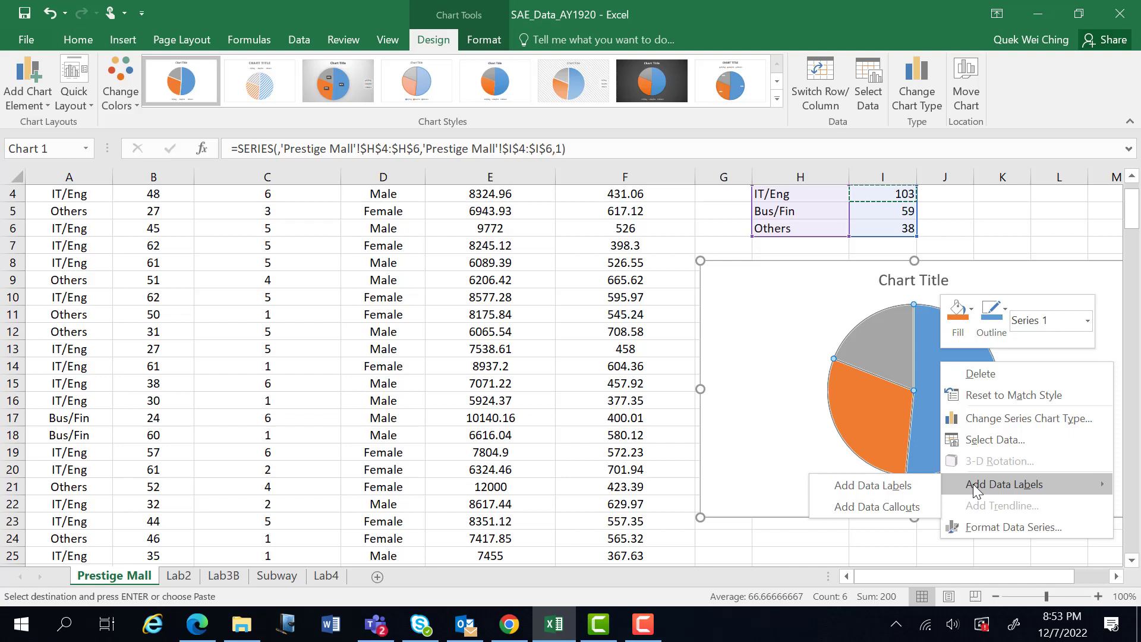
left_click(974, 486)
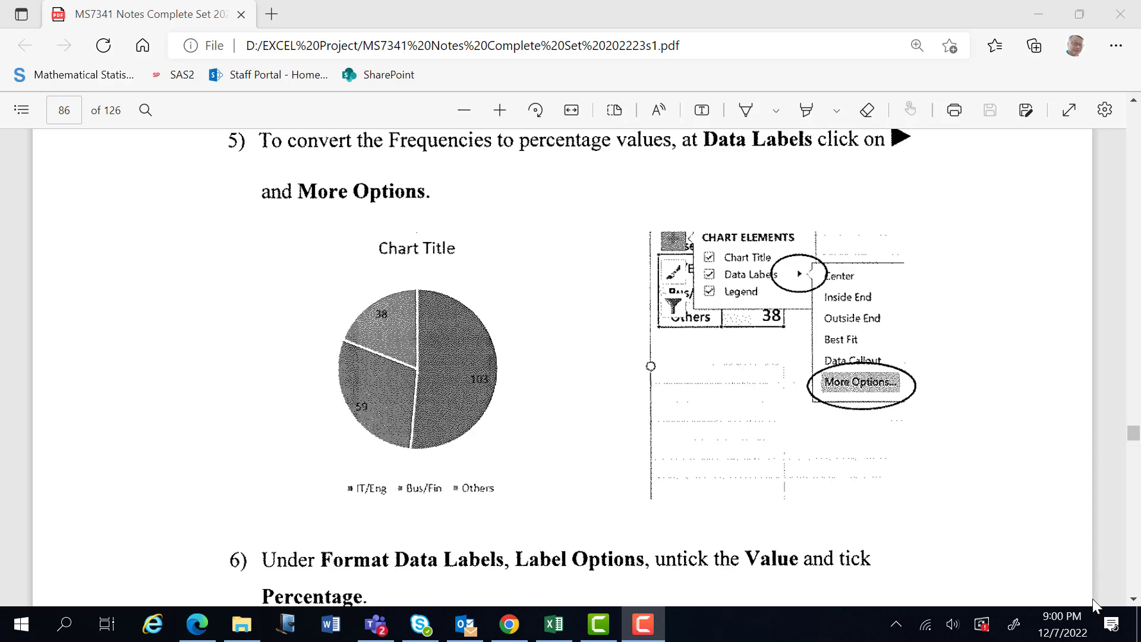
Scroll the PDF notes down to read steps 6–8 on percentage data labels.
left_click(1133, 599)
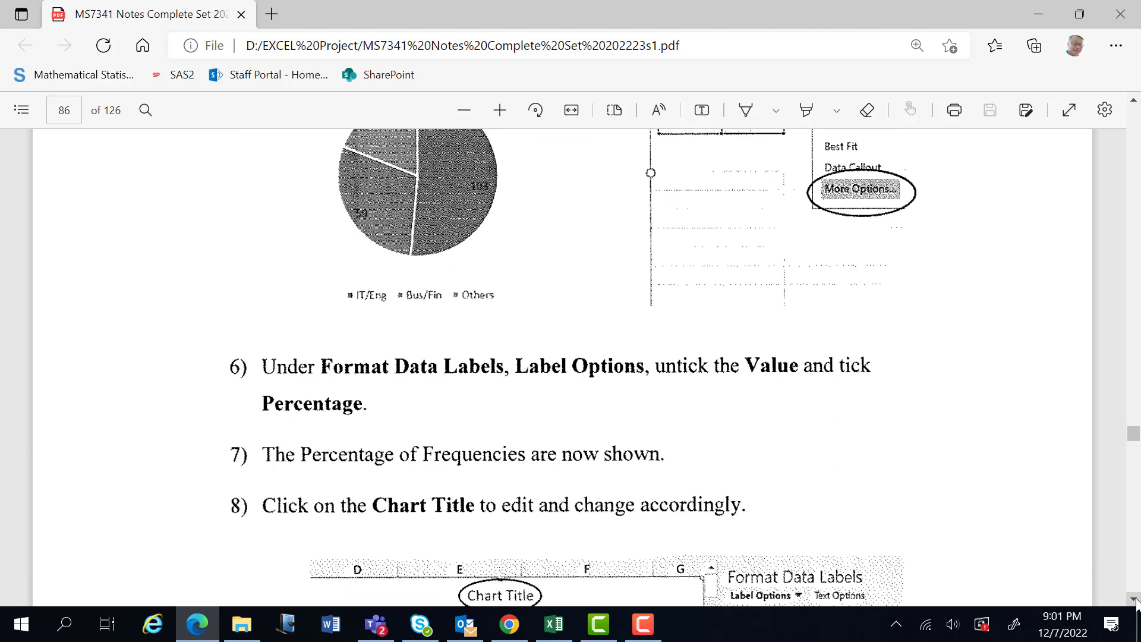
left_click(1134, 599)
left_click(1133, 599)
left_click(1134, 598)
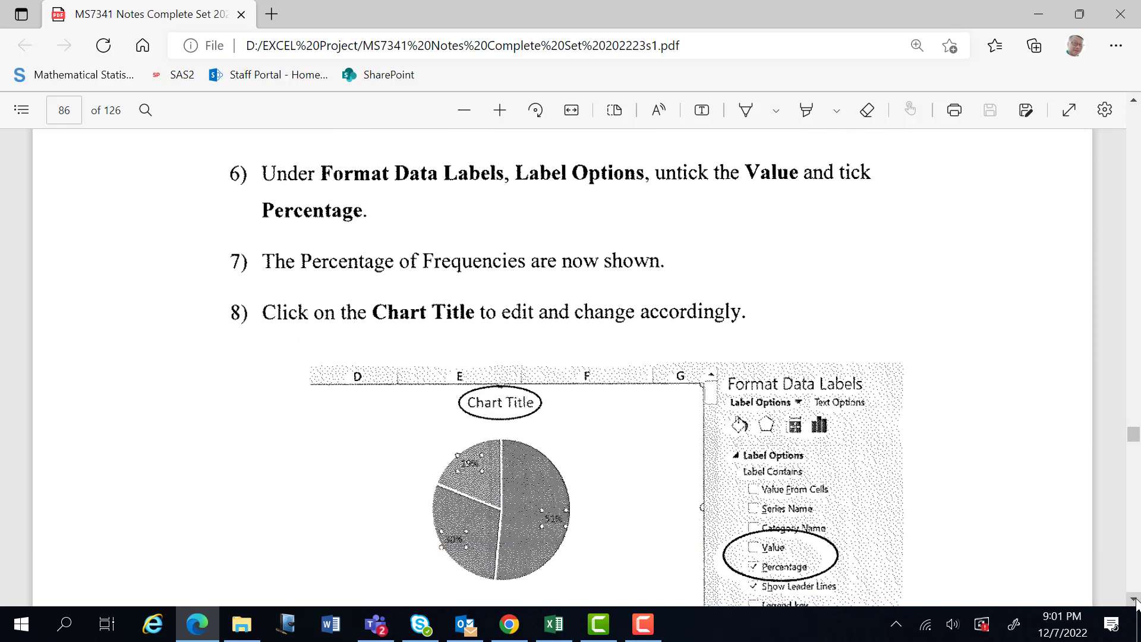
left_click(1133, 599)
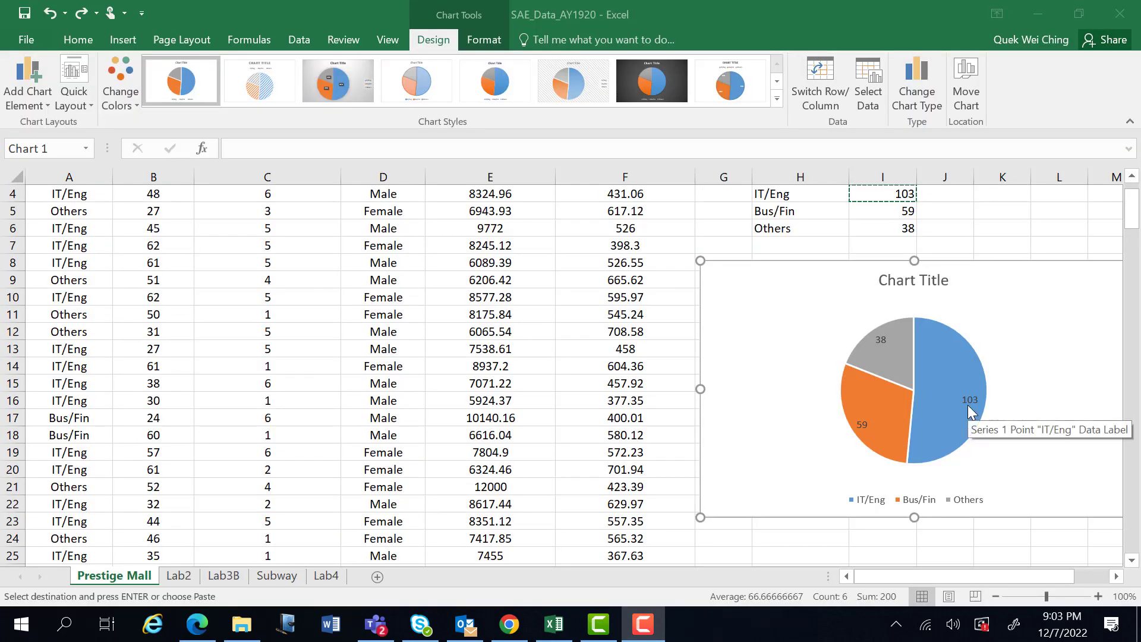
Turn on Percentage in the pie's data labels, giving 103, 51%; 59, 30%; 38, 19%.
left_click(967, 405)
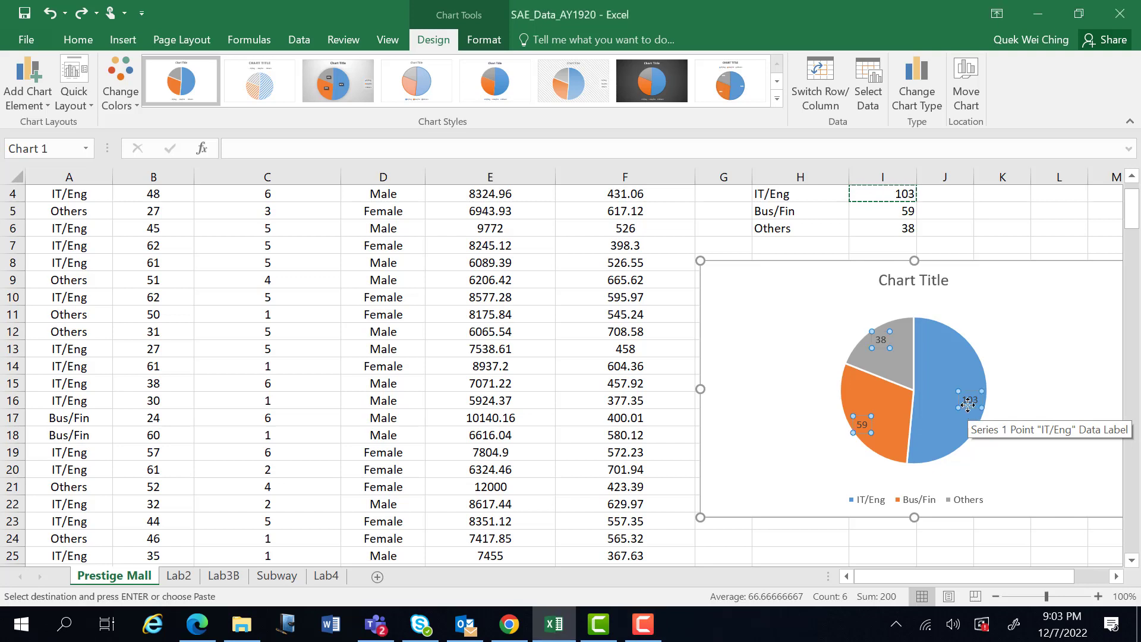
right_click(967, 405)
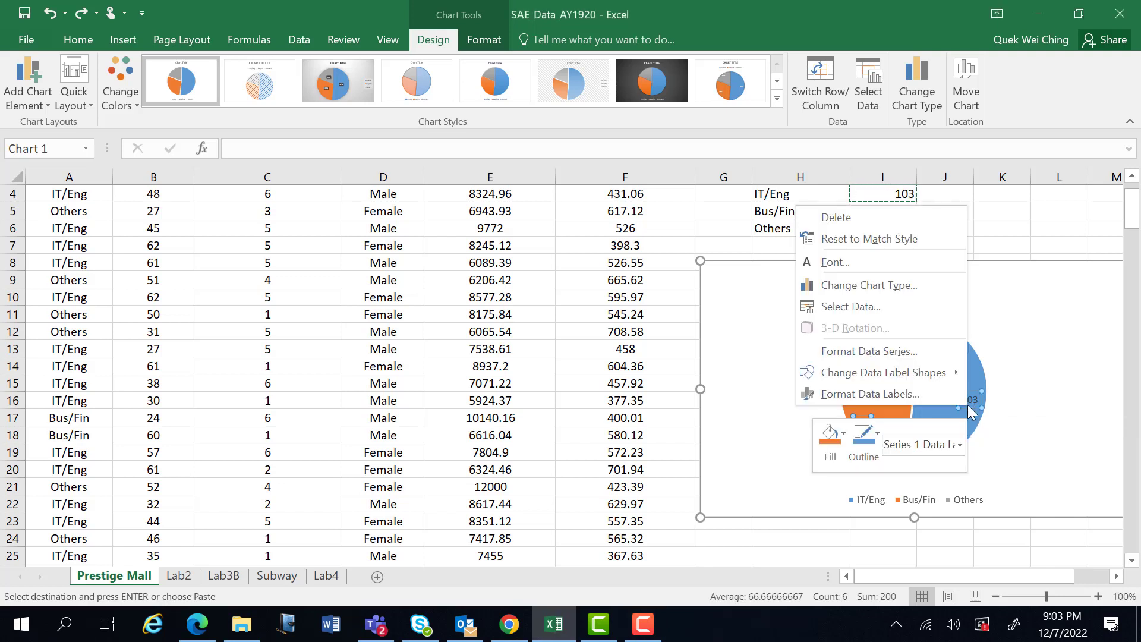
left_click(928, 394)
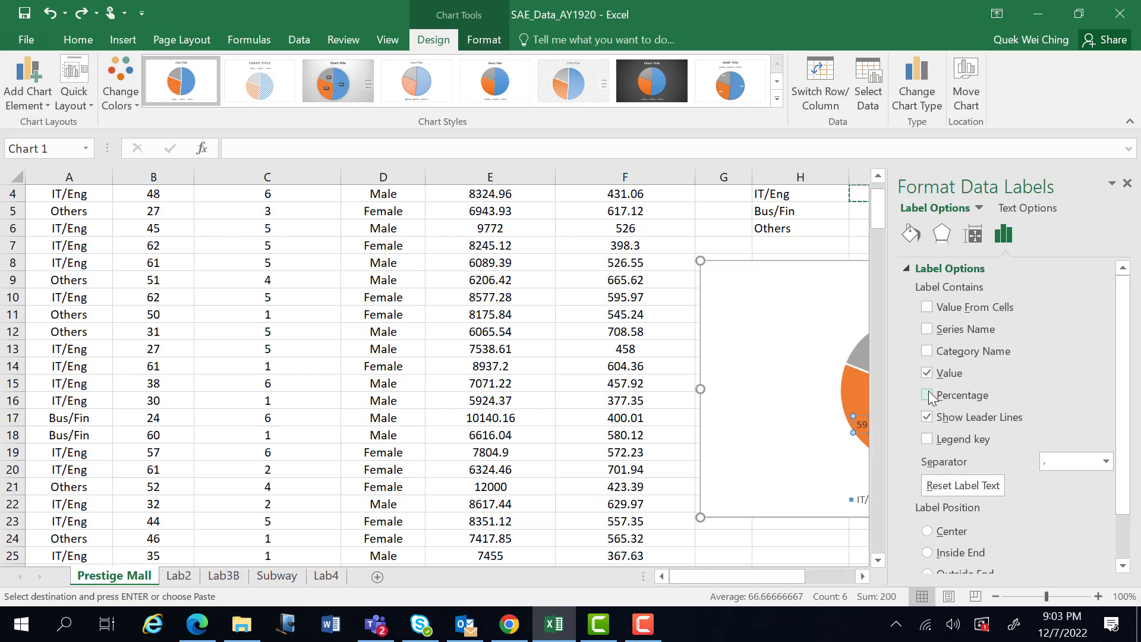
left_click(928, 396)
left_click(1128, 184)
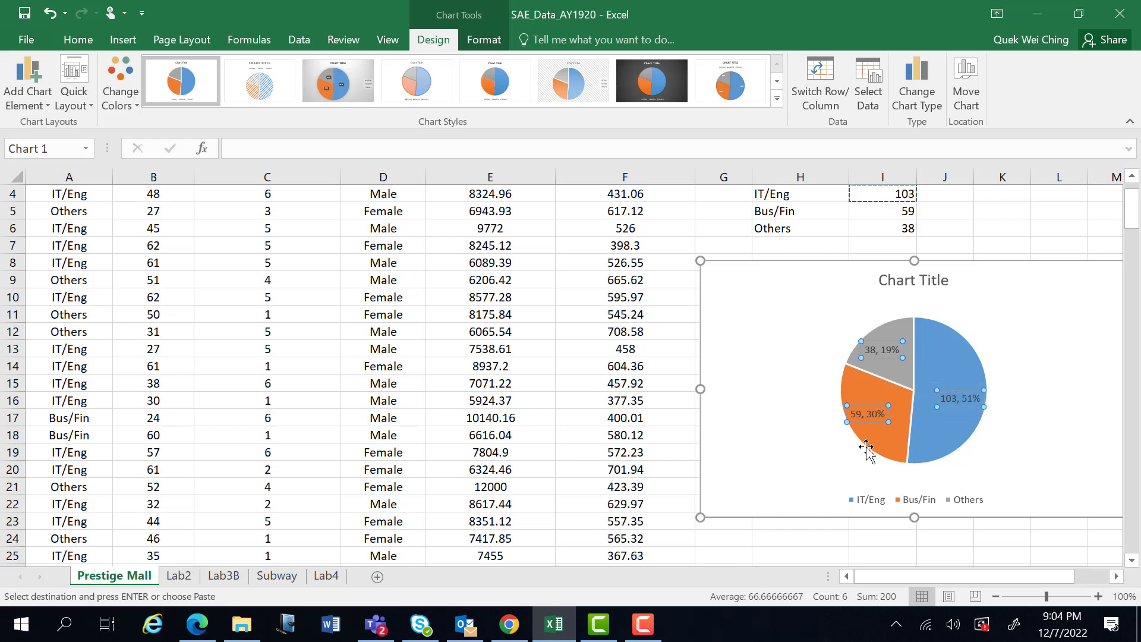
Untick Value in the data labels so they show only 51%, 30% and 19%.
right_click(953, 402)
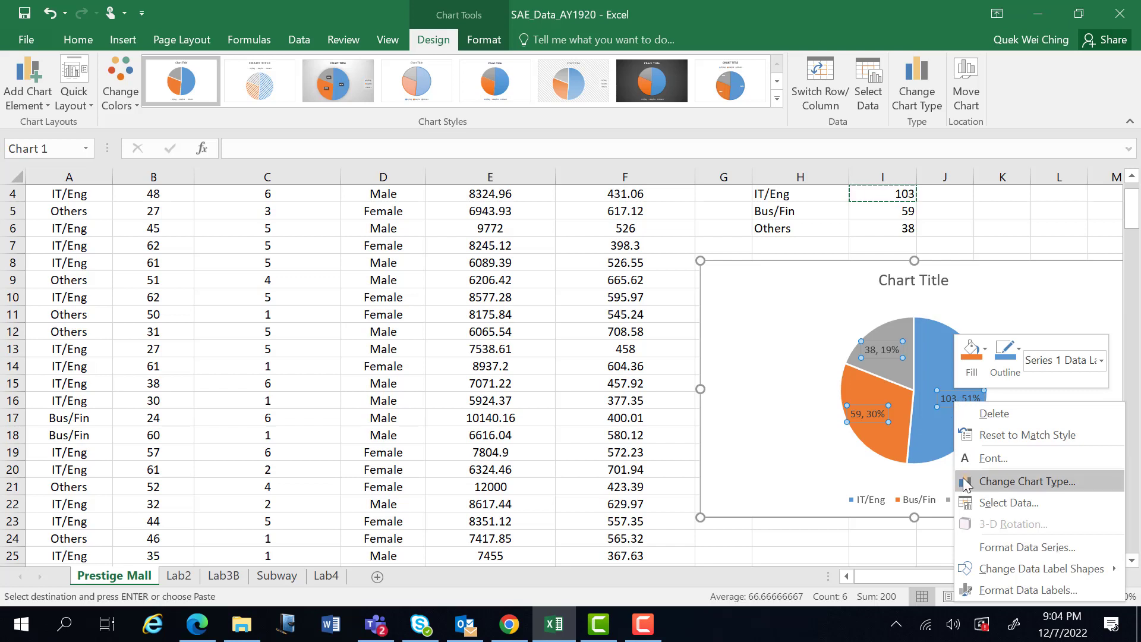
left_click(979, 591)
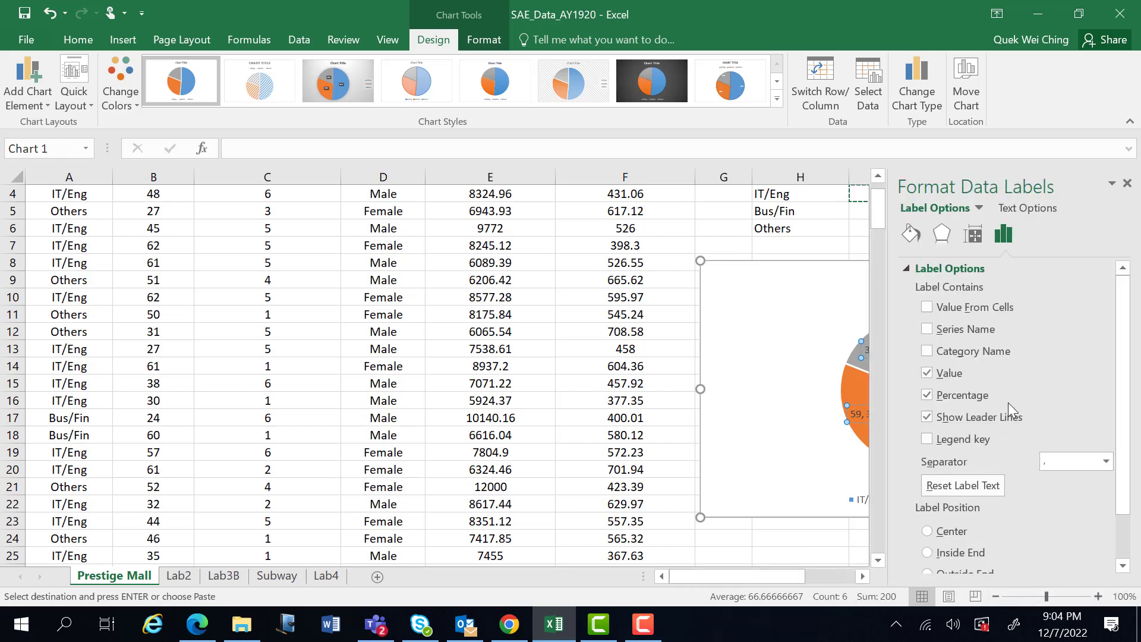
left_click(927, 373)
left_click(1127, 183)
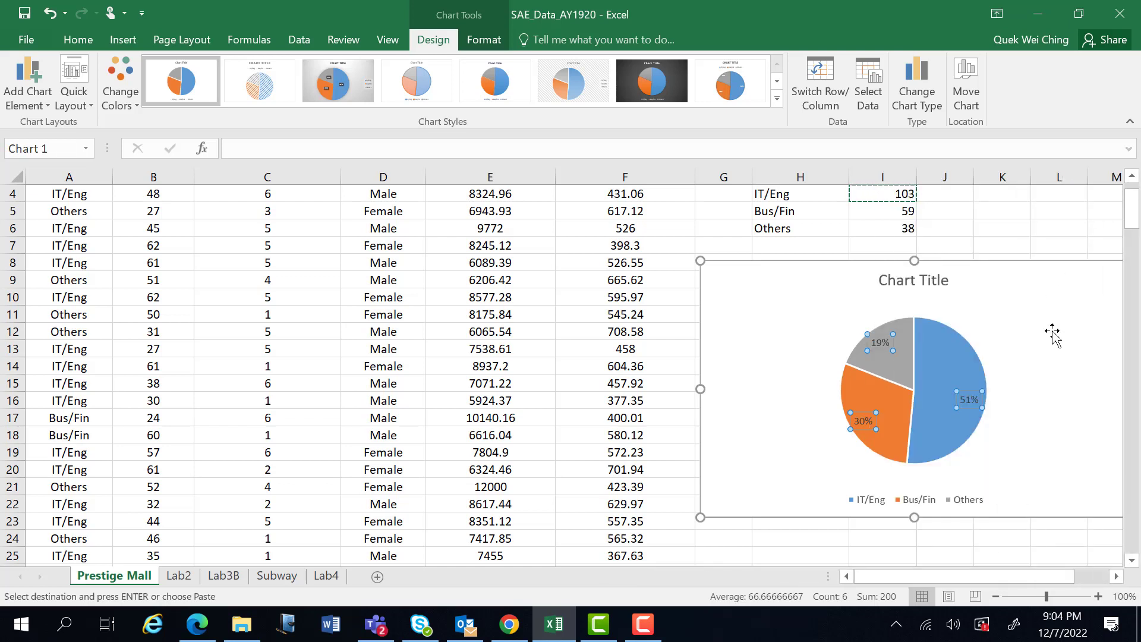